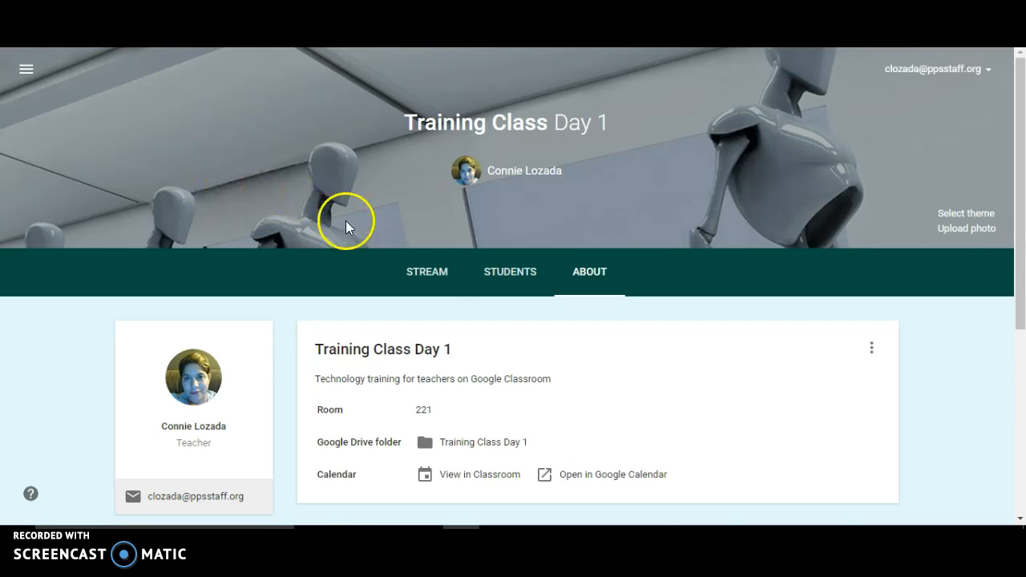
Step: Start a new announcement from the class stream and review its class and student recipient choices
left_click(425, 273)
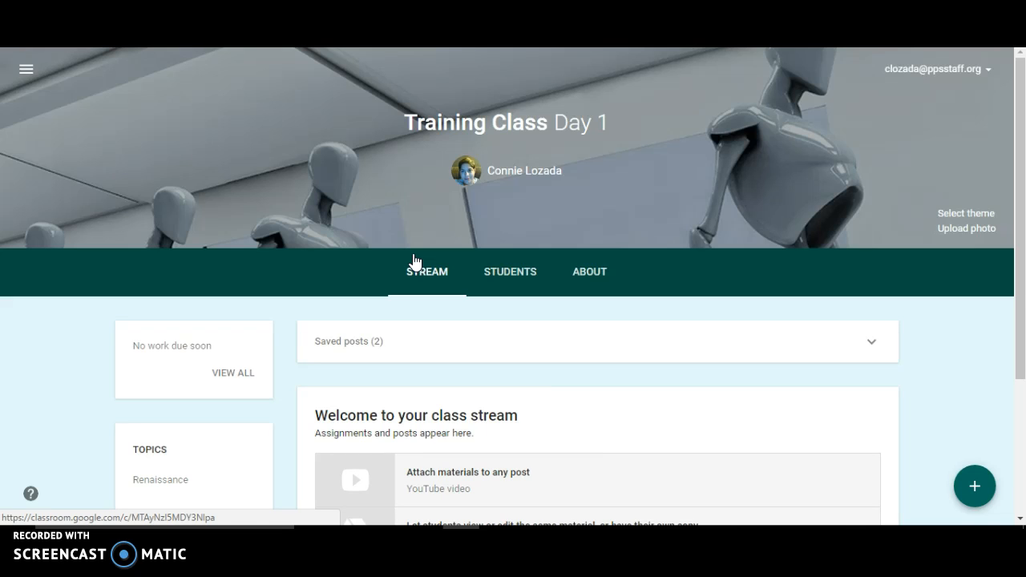
mouse_move(972, 491)
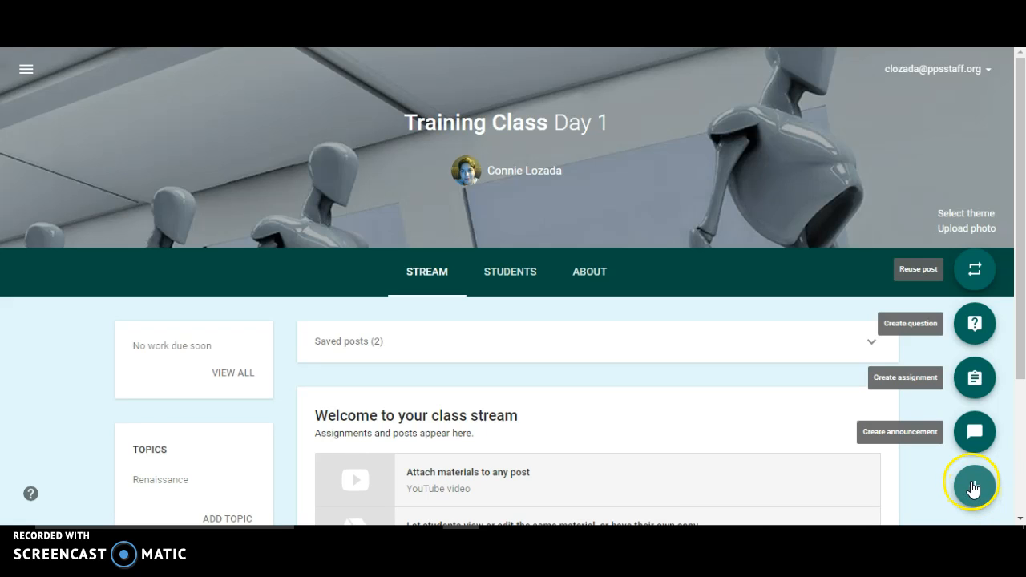
left_click(974, 431)
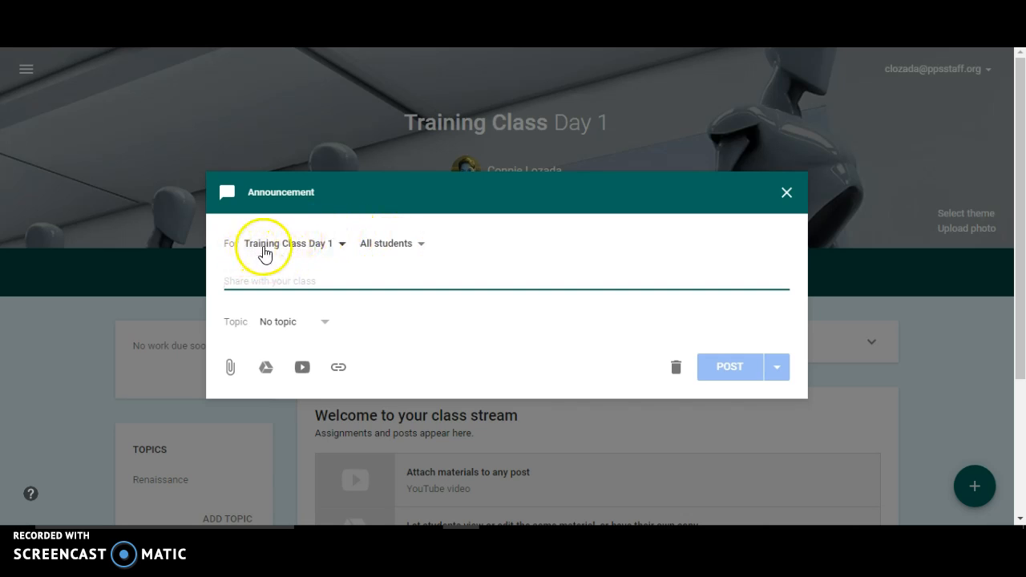
left_click(340, 246)
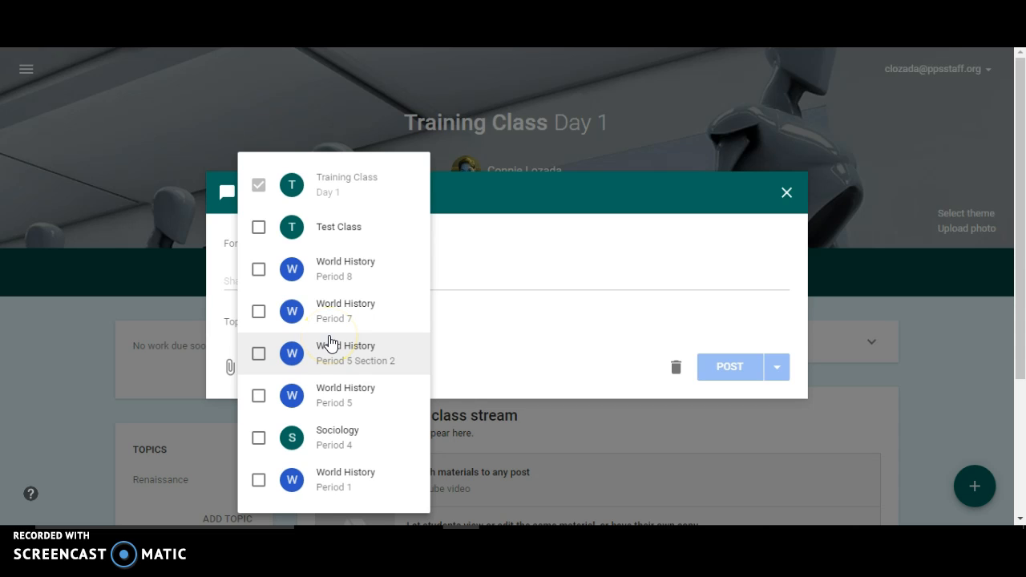
left_click(518, 251)
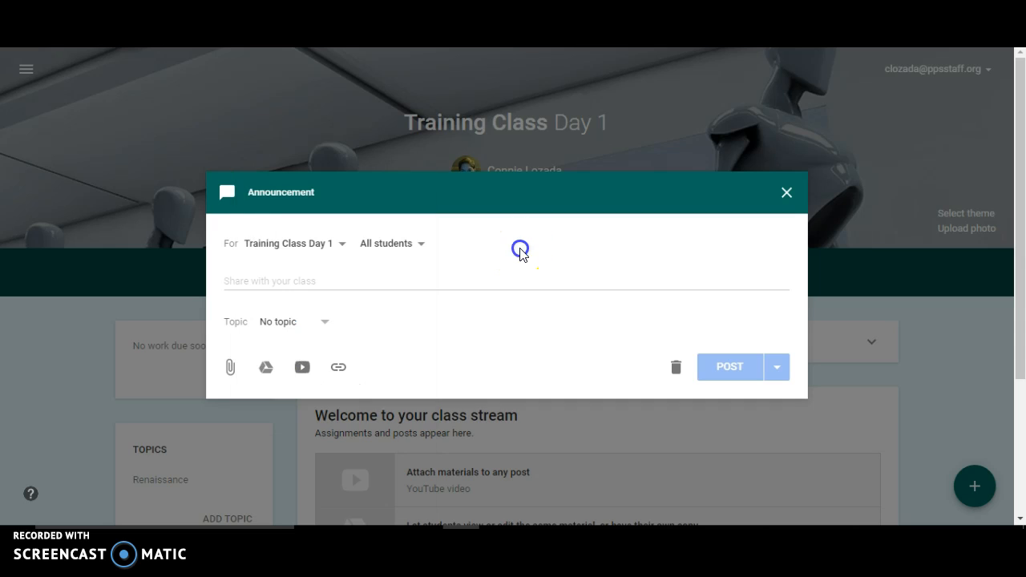
left_click(424, 247)
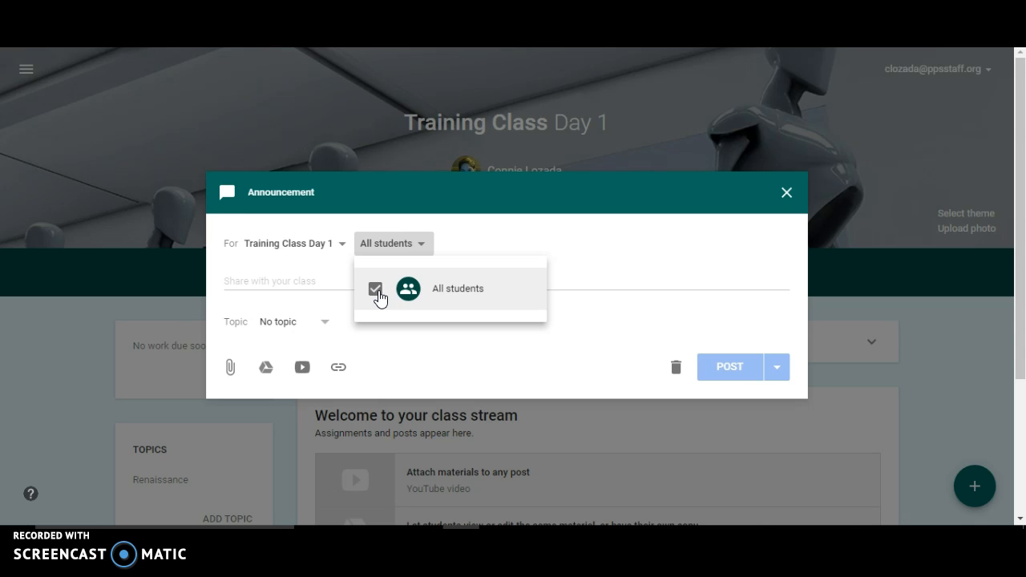
left_click(582, 264)
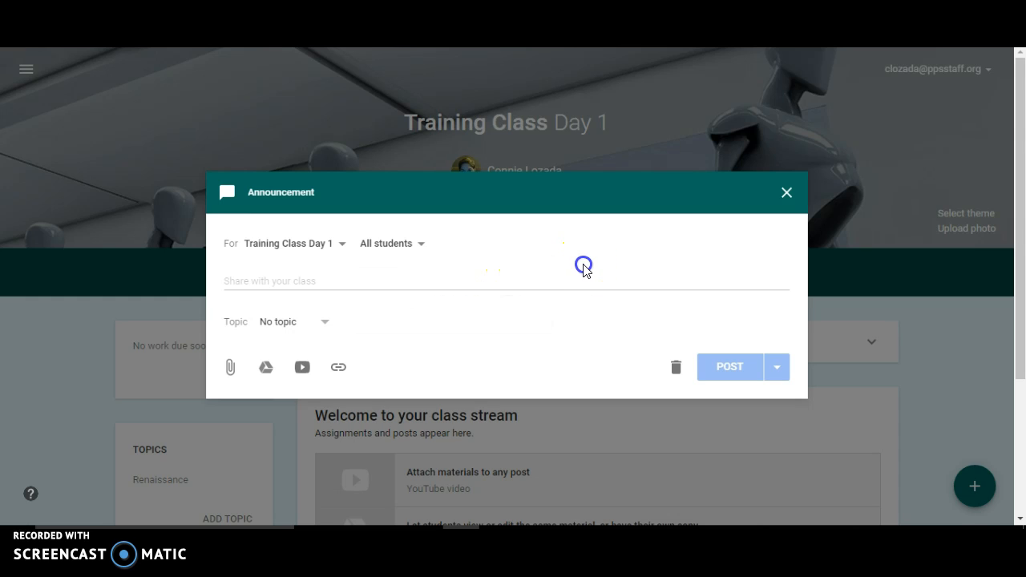
Step: Write the announcement text "Reminder there are four module to this training be sure to view them all"
left_click(274, 286)
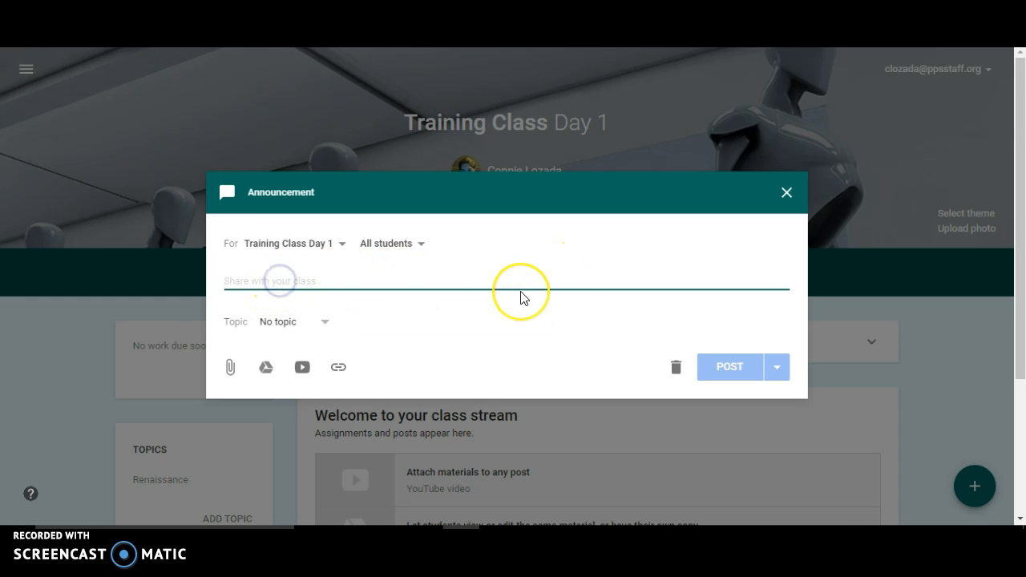
type("Re")
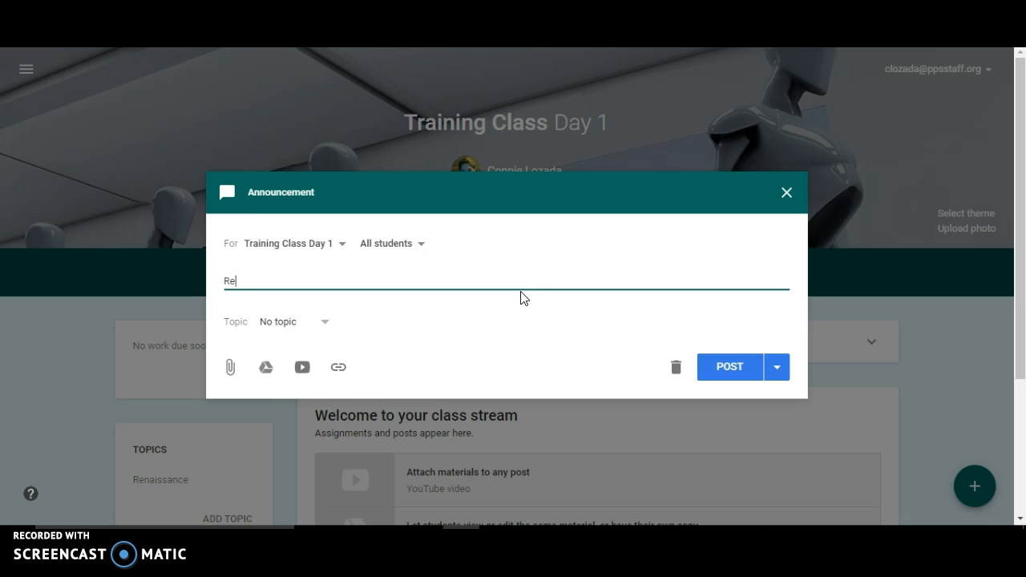
type("minder there are for")
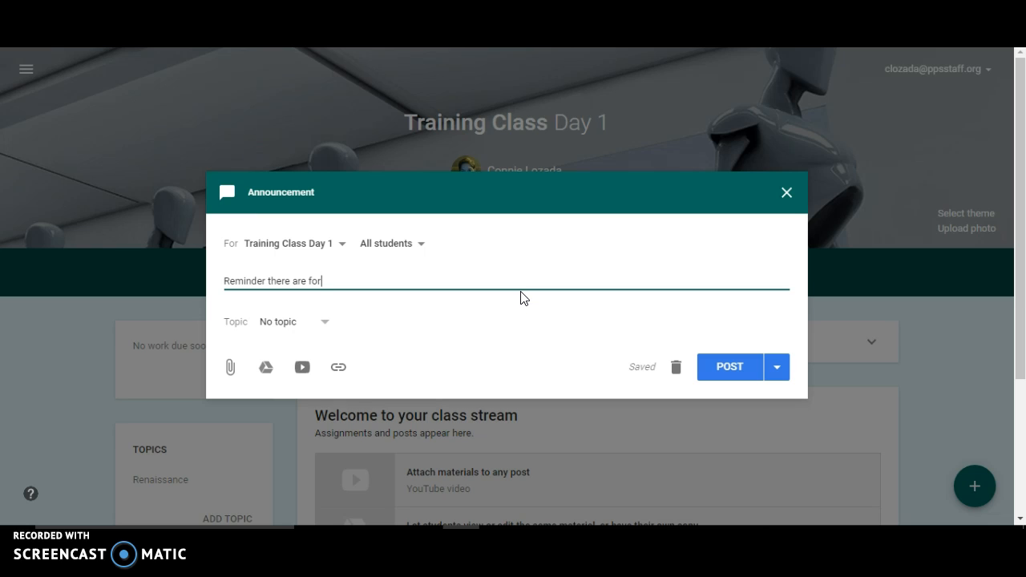
type("u mmo")
key("BackSpace")
key("BackSpace")
type("odue")
key("BackSpace")
key("BackSpace")
type("ule tot his")
key("BackSpace")
key("BackSpace")
key("BackSpace")
key("BackSpace")
key("BackSpace")
key("BackSpace")
type("this")
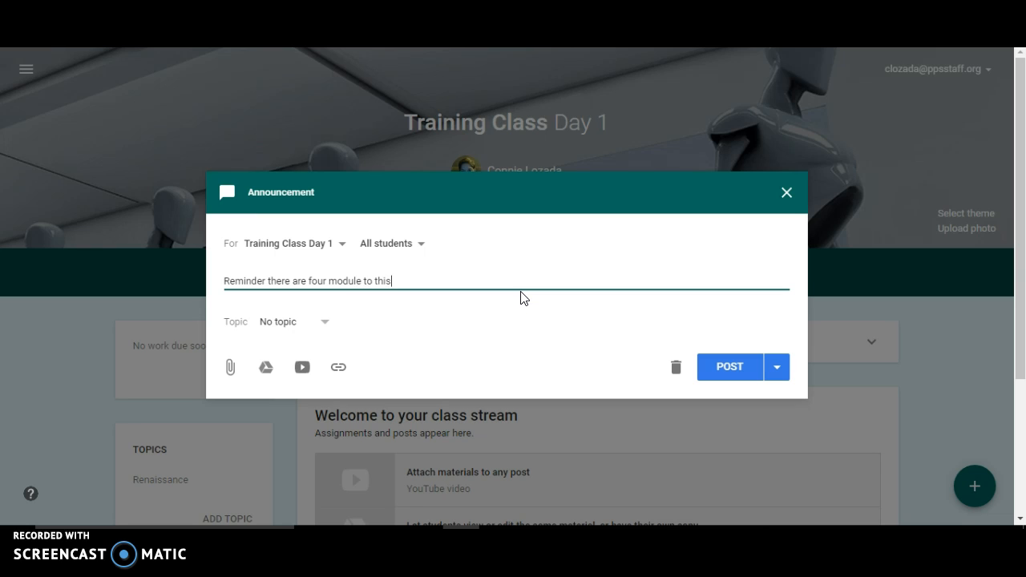
type(" training be sure to view them all")
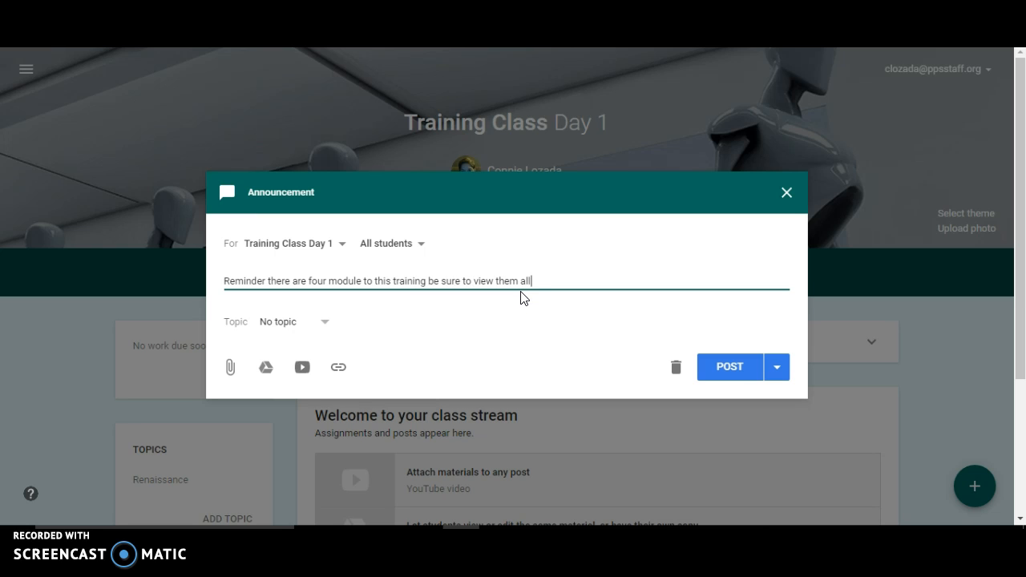
Step: Create a new topic named "Technology Training" for the announcement
left_click(326, 323)
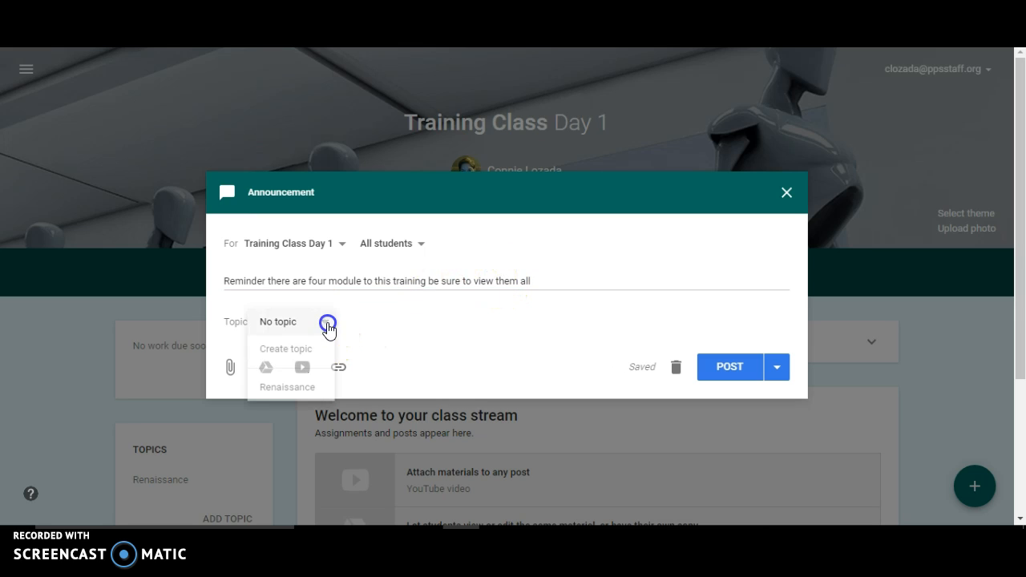
left_click(293, 349)
type("Technology Ta")
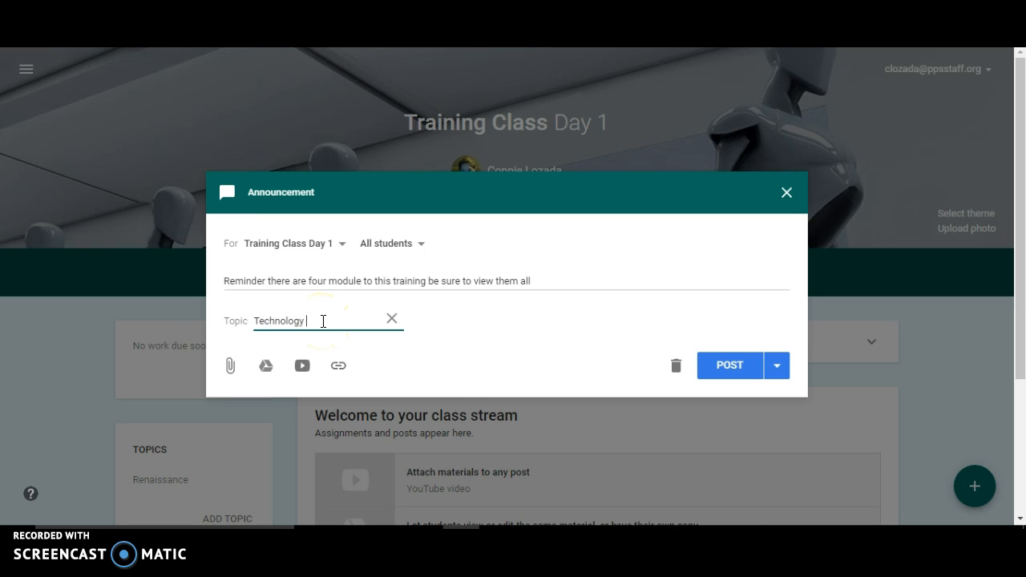
key("BackSpace")
key("BackSpace")
type("t")
key("BackSpace")
type("Training")
left_click(519, 321)
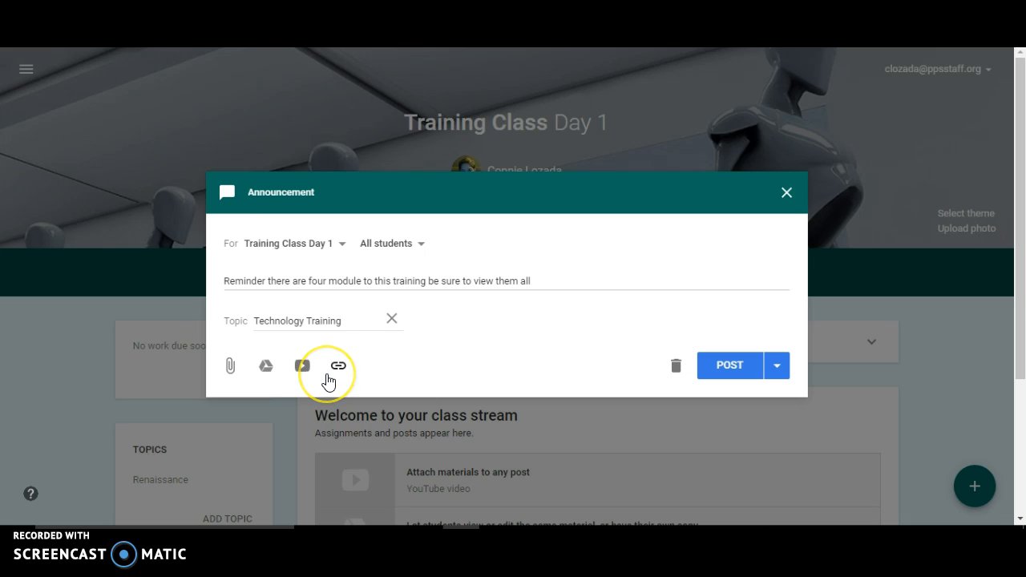
left_click(230, 367)
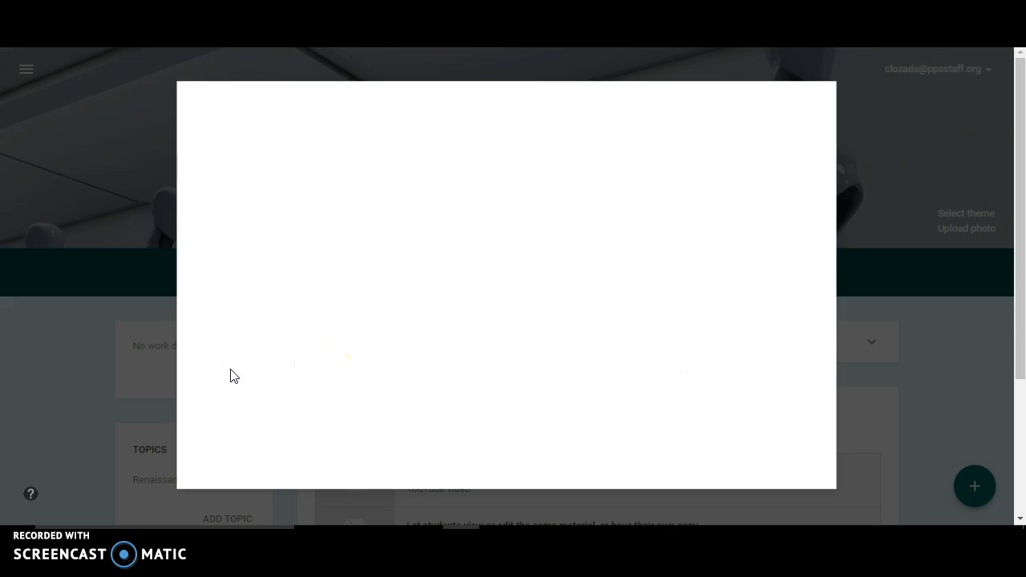
left_click(497, 296)
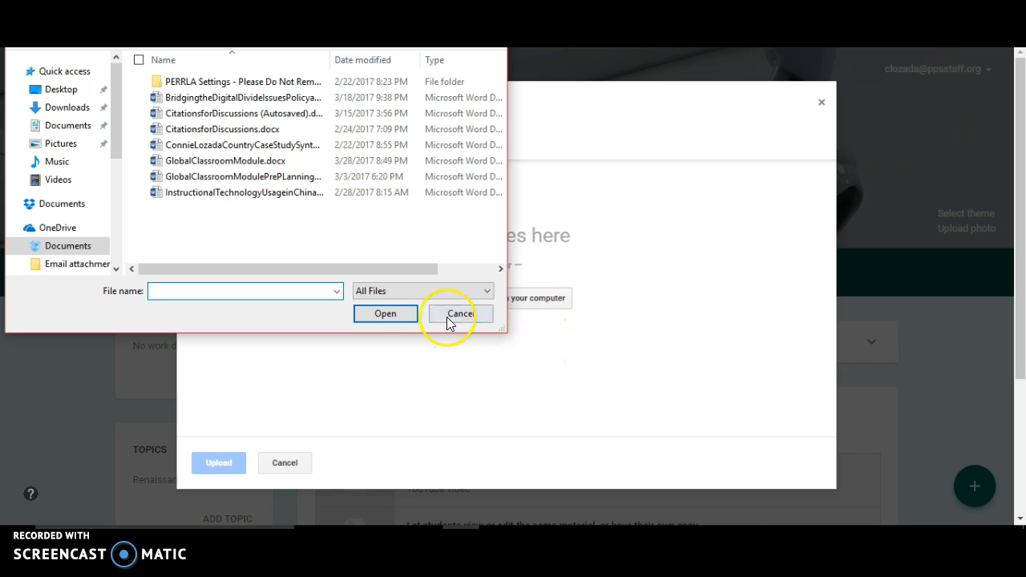
left_click(451, 315)
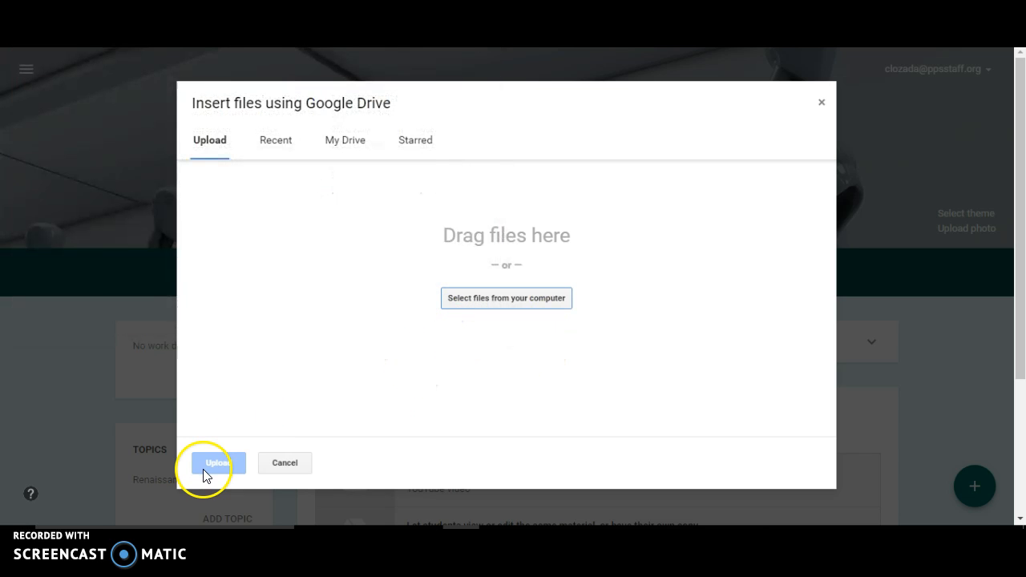
left_click(275, 462)
Step: Attach the Google Slides presentation "The Enlightenment" from the recent Google Drive files to the announcement
left_click(267, 367)
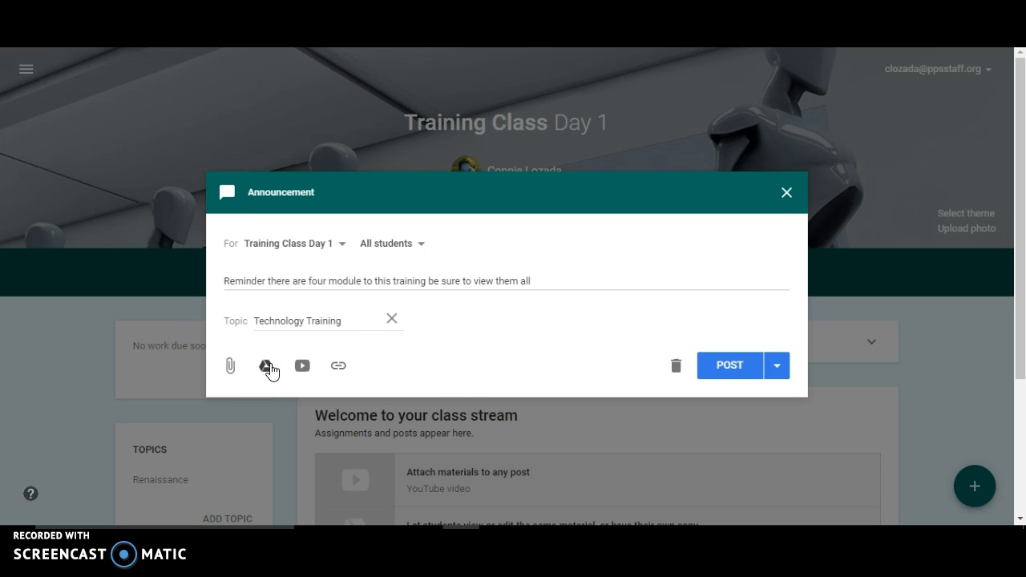
left_click(267, 366)
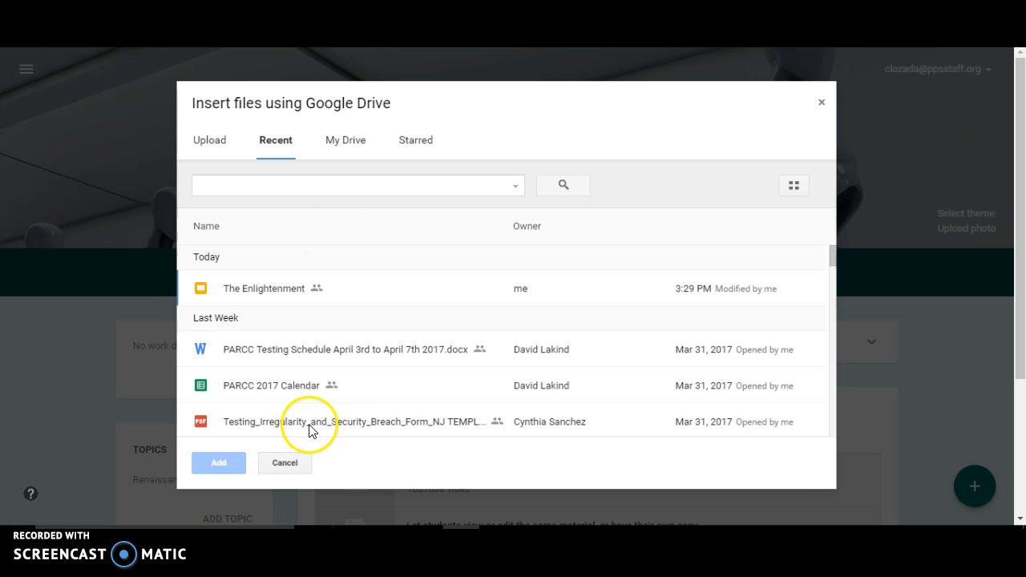
scroll(409, 307, "down", 5)
scroll(409, 307, "down", 10)
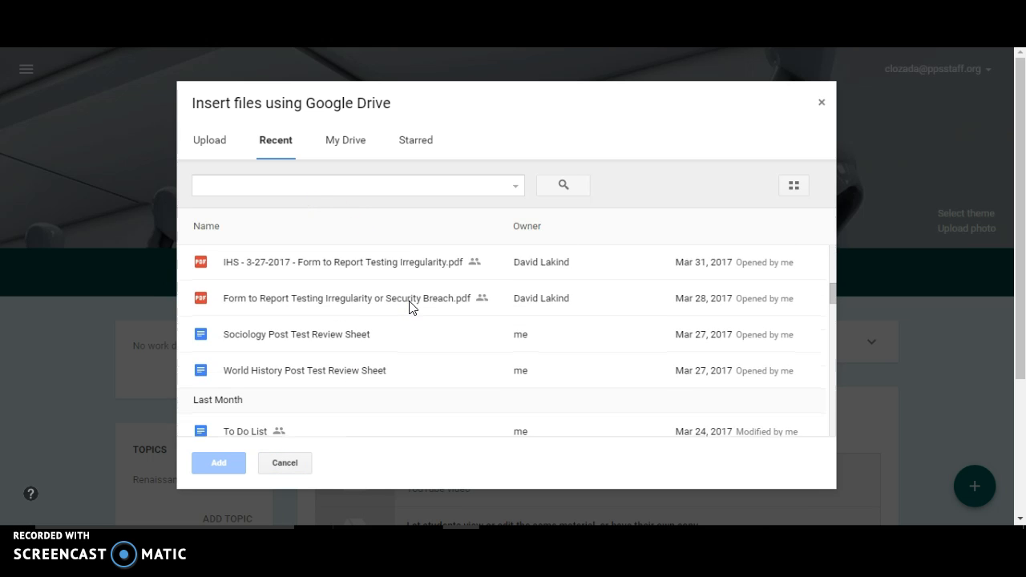
scroll(409, 307, "down", 2)
left_click(294, 265)
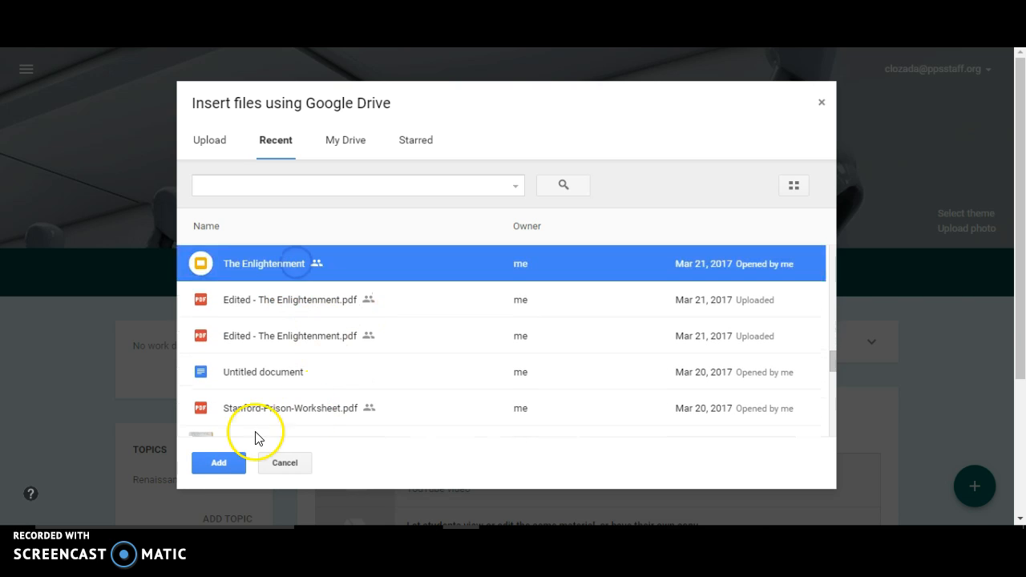
left_click(234, 467)
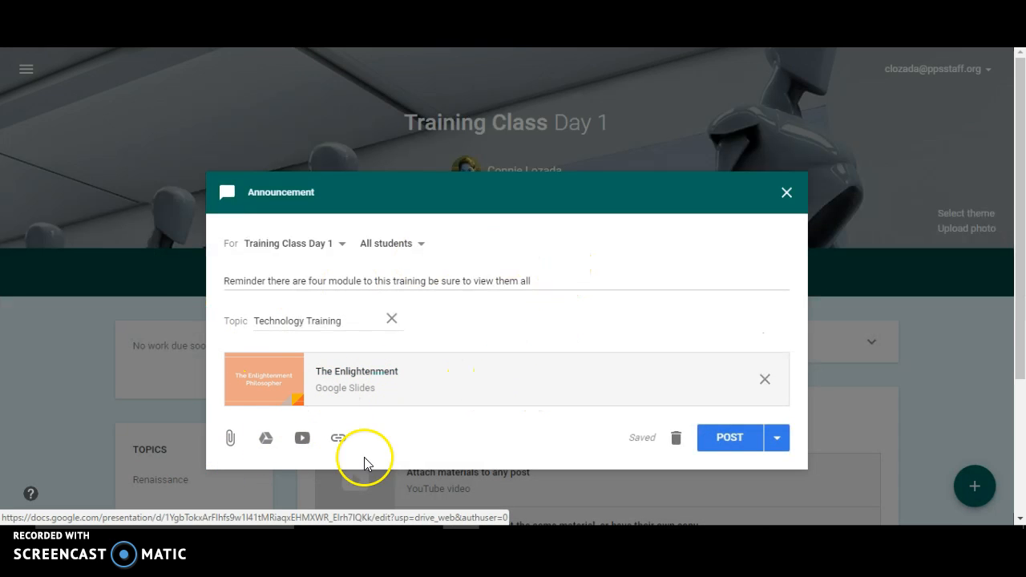
left_click(304, 439)
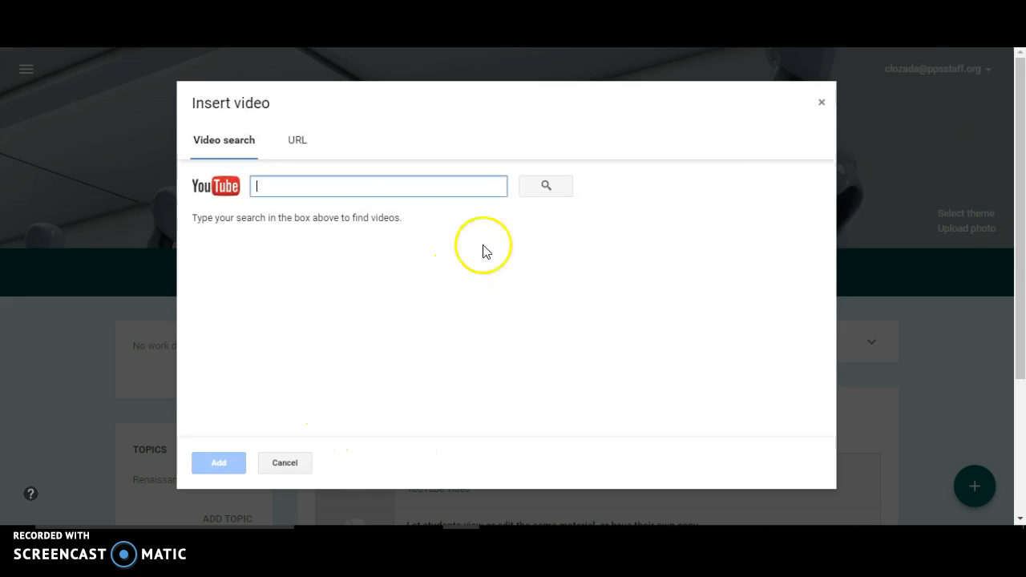
left_click(295, 463)
left_click(346, 439)
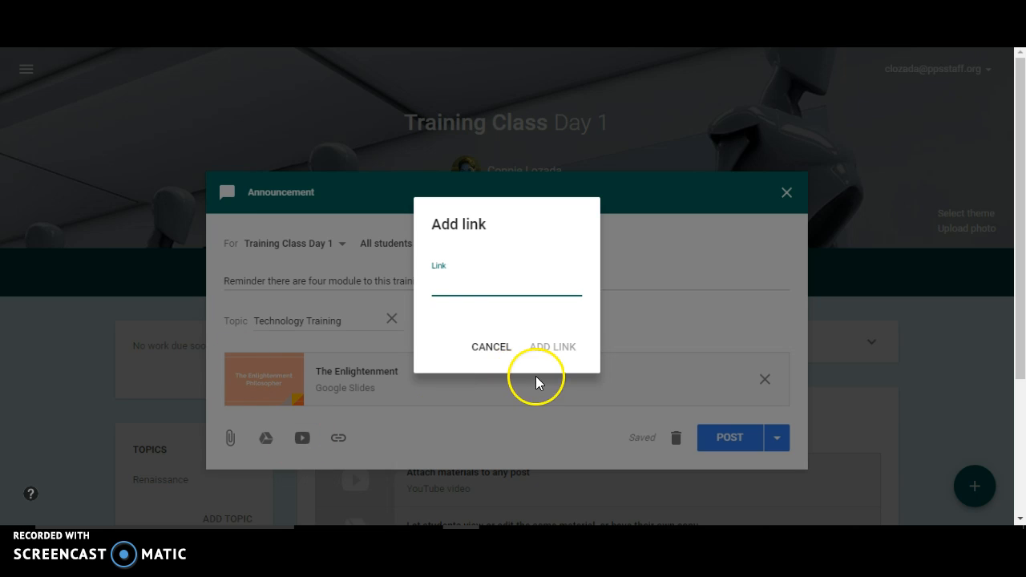
left_click(490, 347)
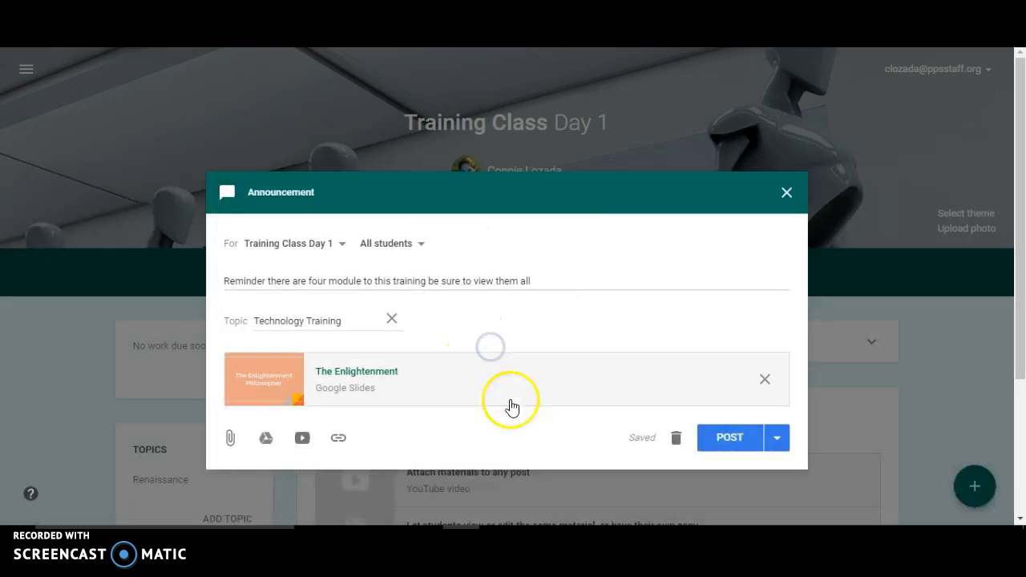
Step: Review the announcement's attachment and posting options, and close the announcement so it stays as a saved draft
left_click(382, 373)
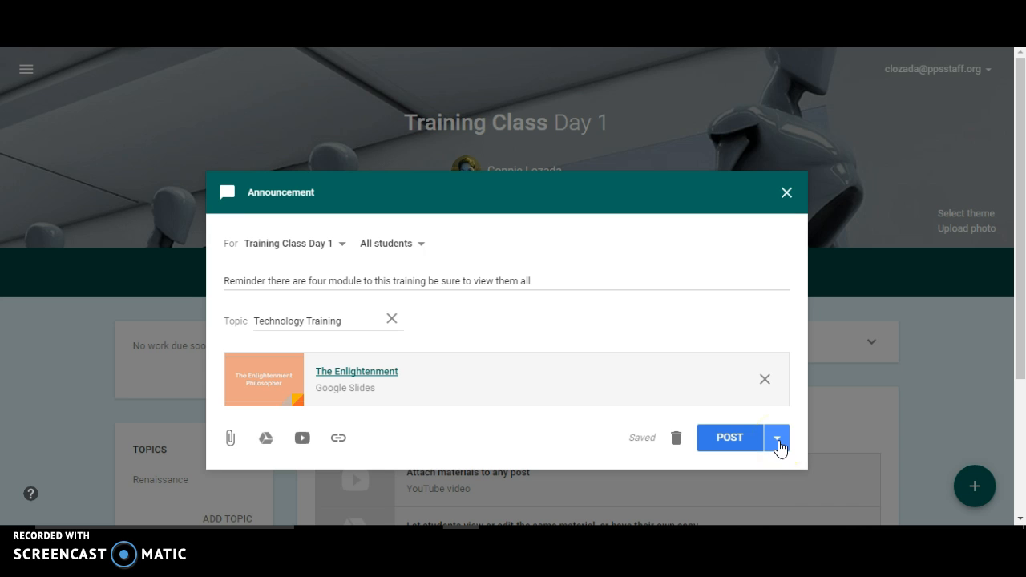
left_click(778, 440)
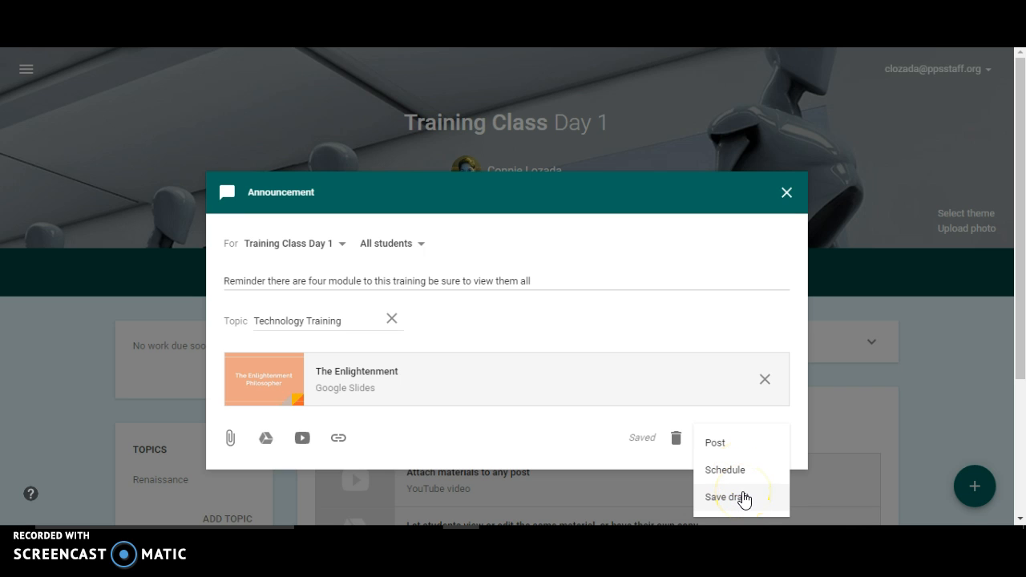
left_click(694, 303)
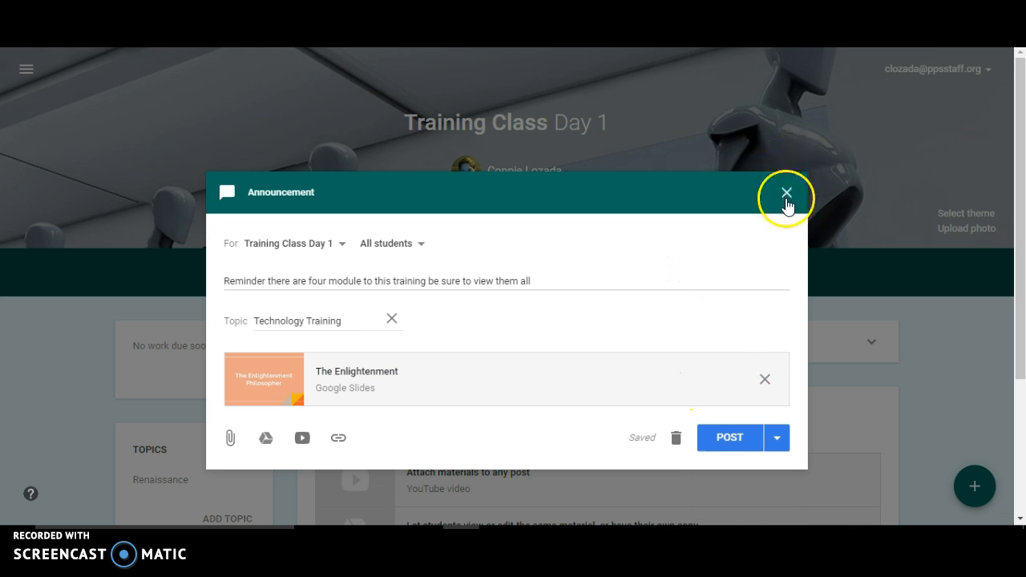
left_click(786, 196)
scroll(964, 315, "down", 2)
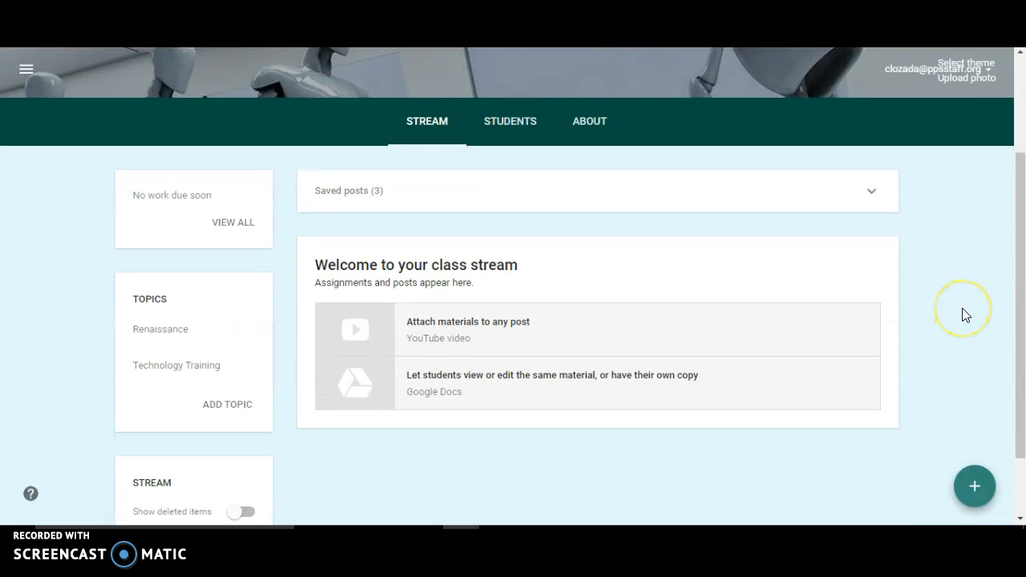
scroll(962, 313, "up", 2)
Step: Start a new assignment and examine which classes and students it can be given to
left_click(975, 486)
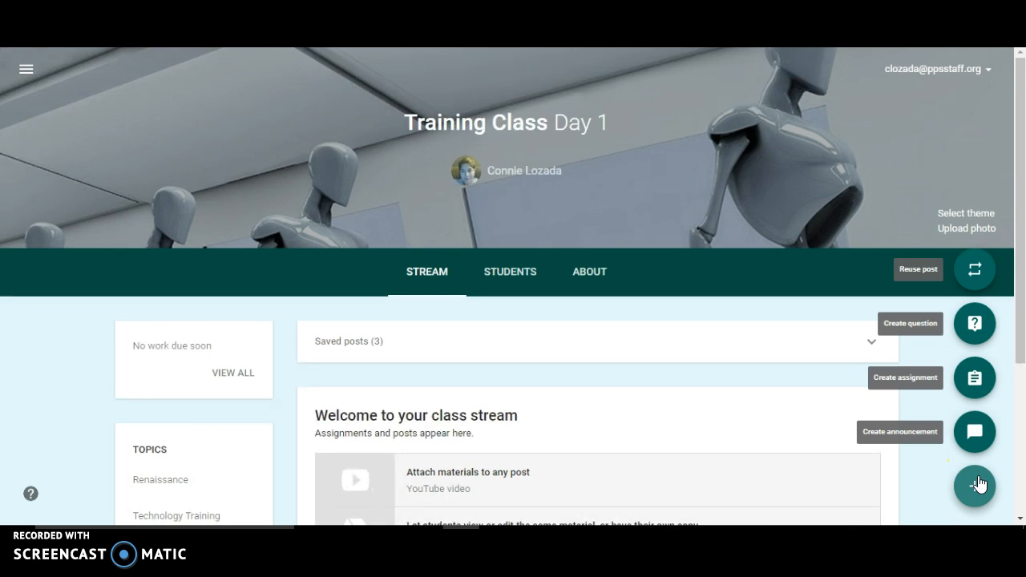
left_click(975, 377)
left_click(639, 351)
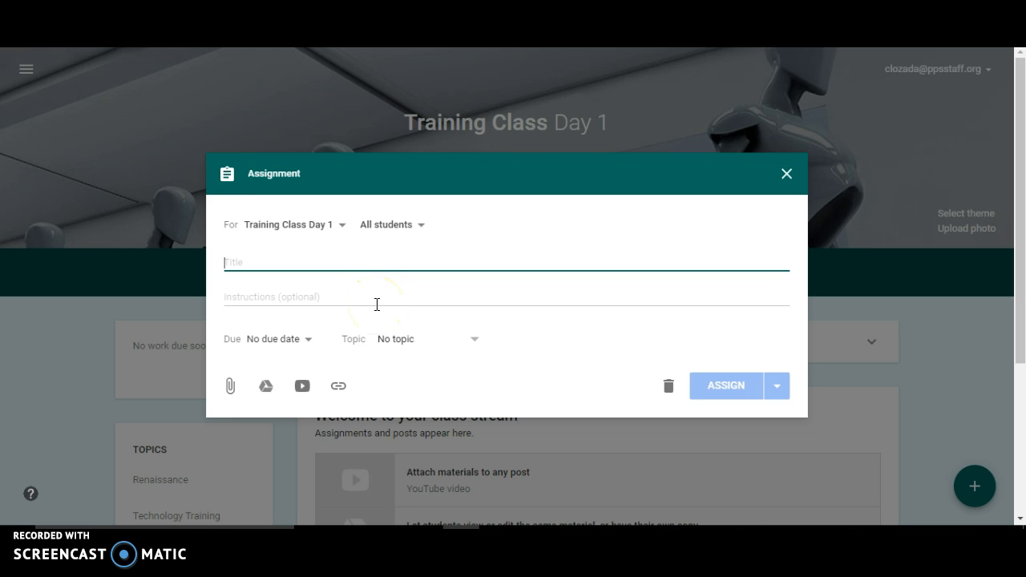
left_click(339, 232)
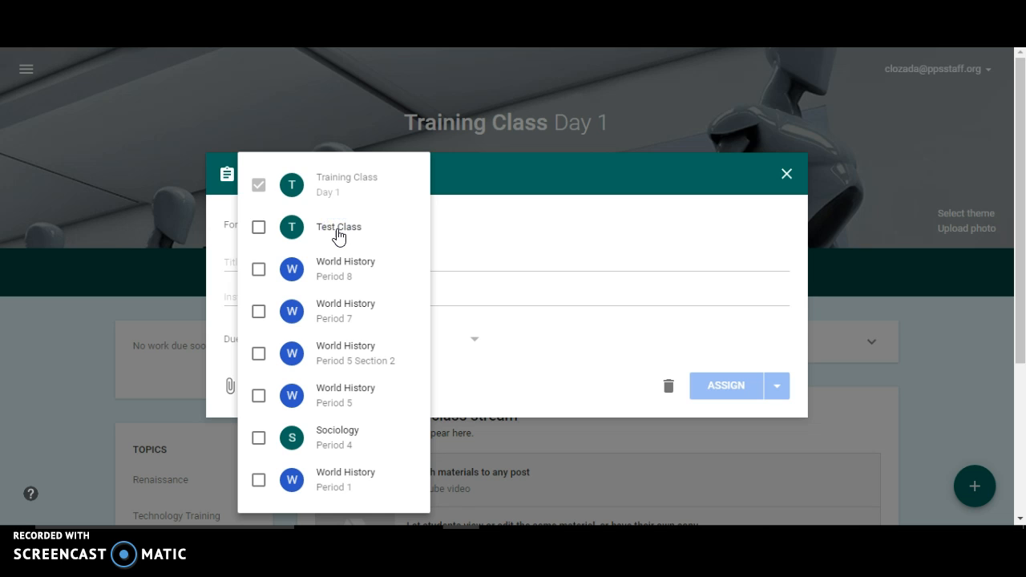
left_click(262, 184)
left_click(607, 238)
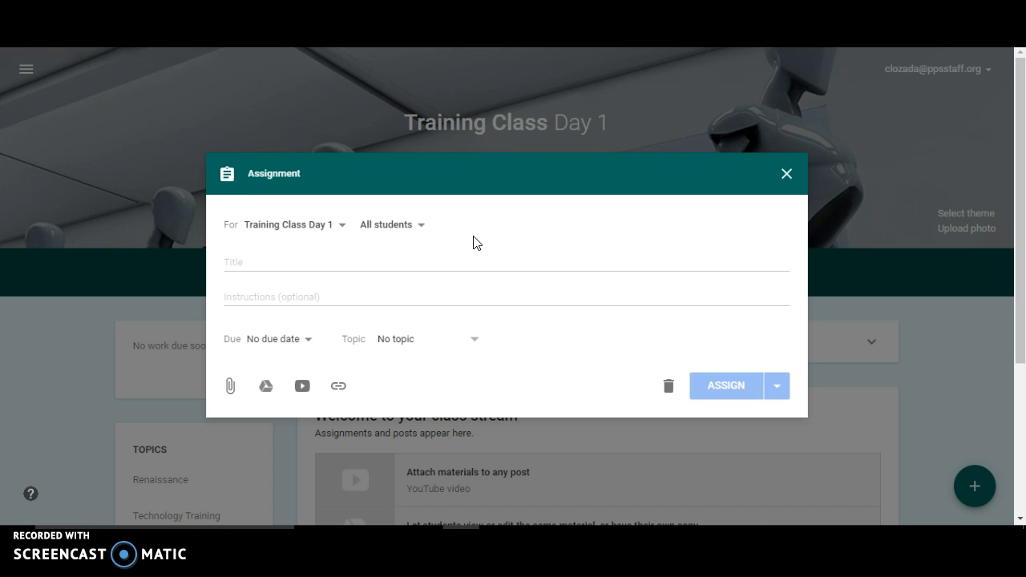
left_click(419, 228)
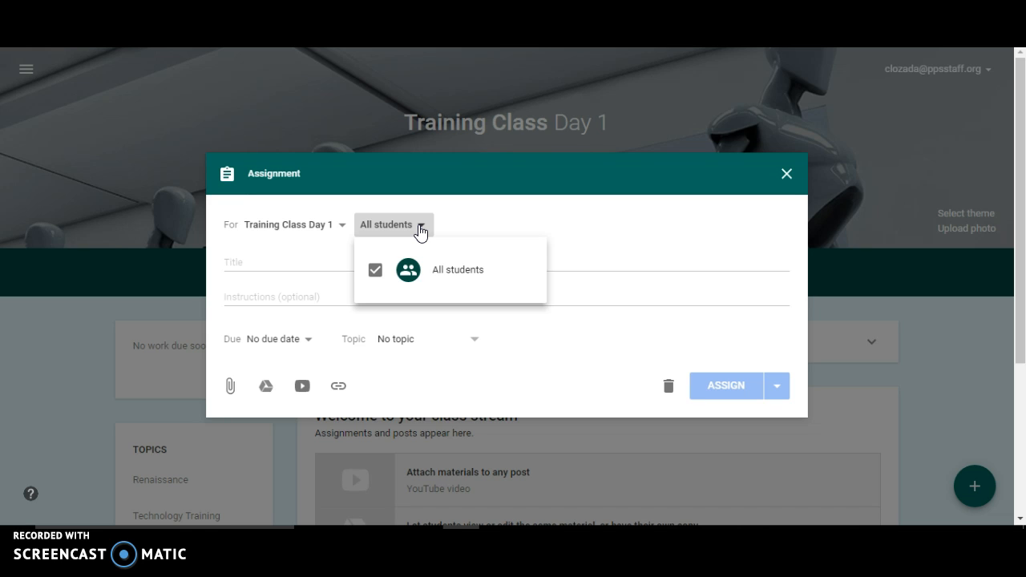
left_click(563, 223)
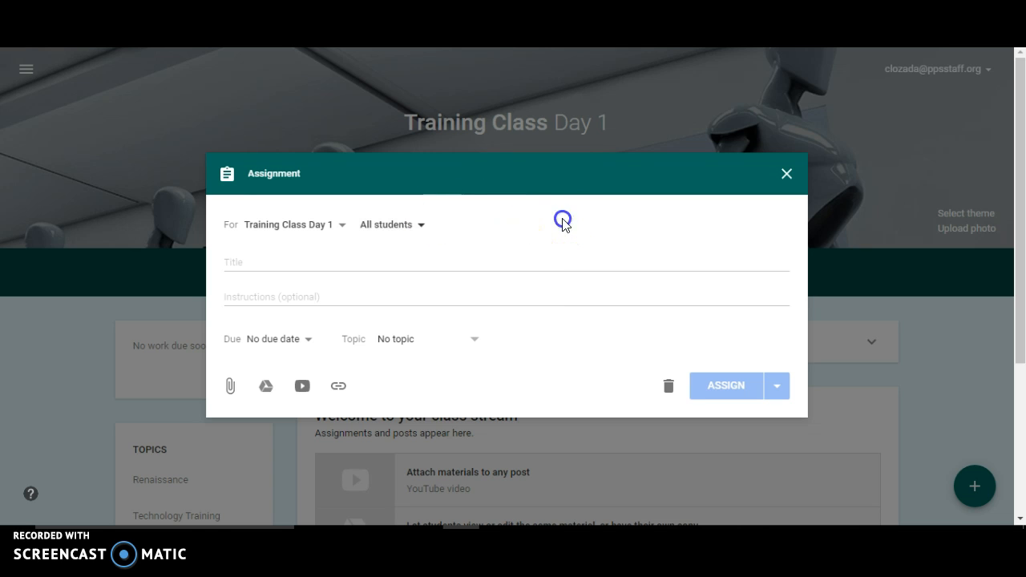
Step: Set the assignment's due date to Apr 18, 2017 with a due time of 11:59 PM
left_click(285, 255)
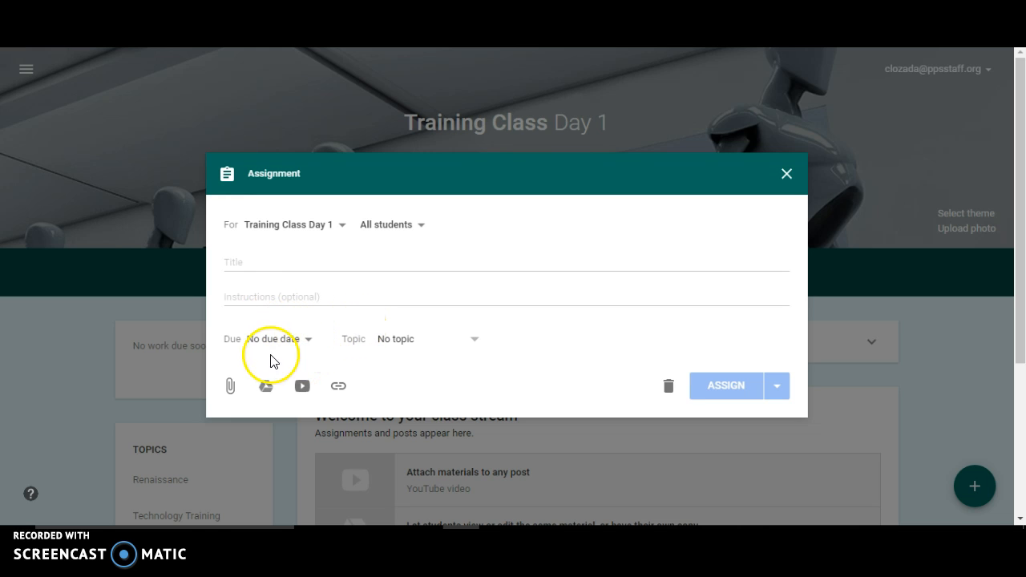
left_click(301, 346)
left_click(286, 391)
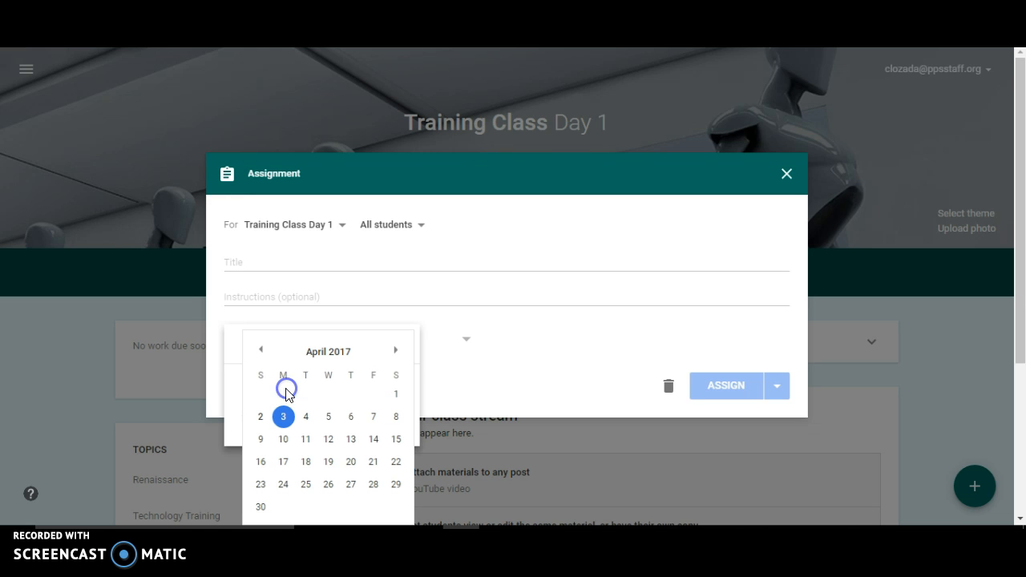
left_click(304, 463)
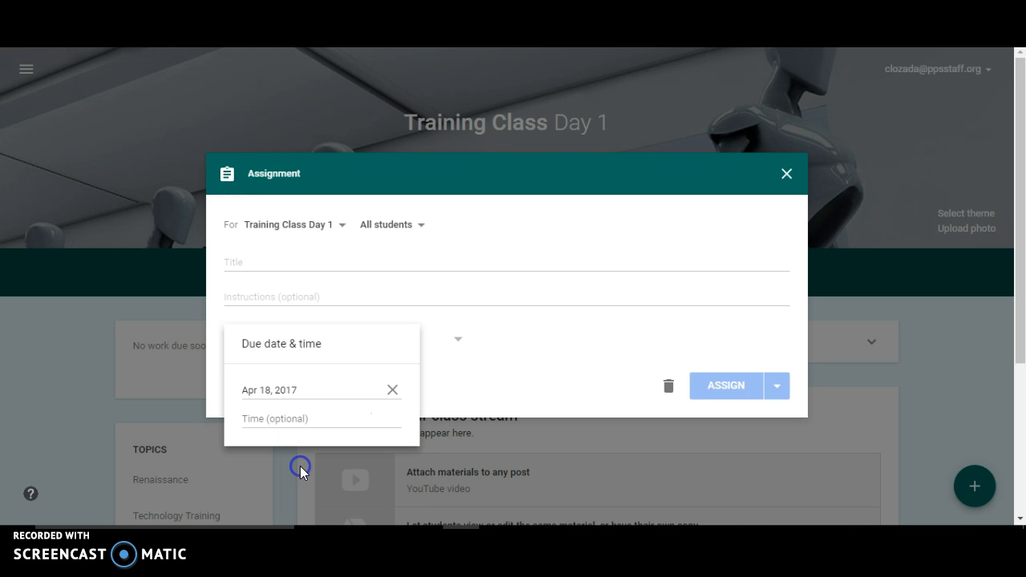
left_click(293, 417)
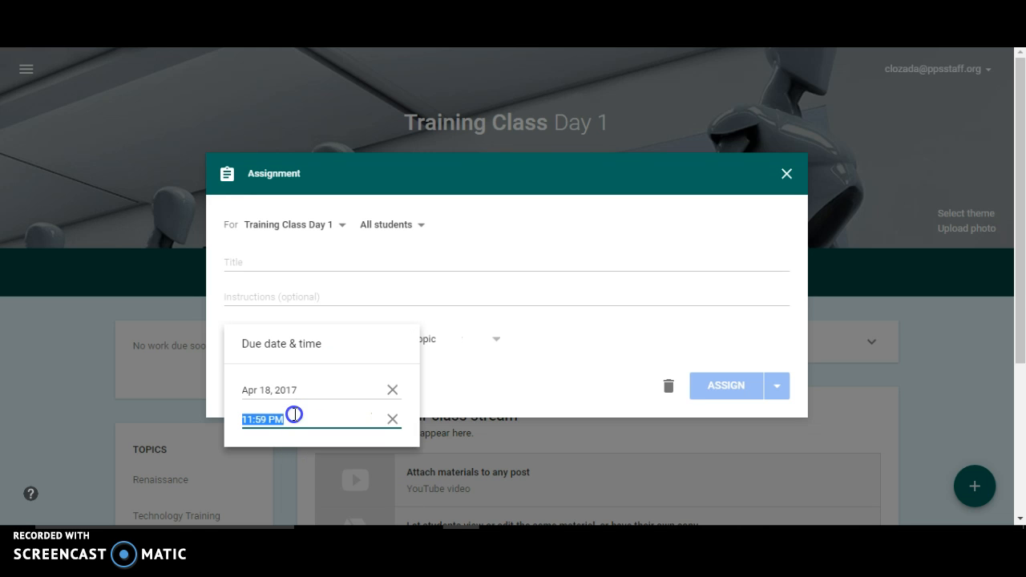
left_click(471, 353)
left_click(545, 336)
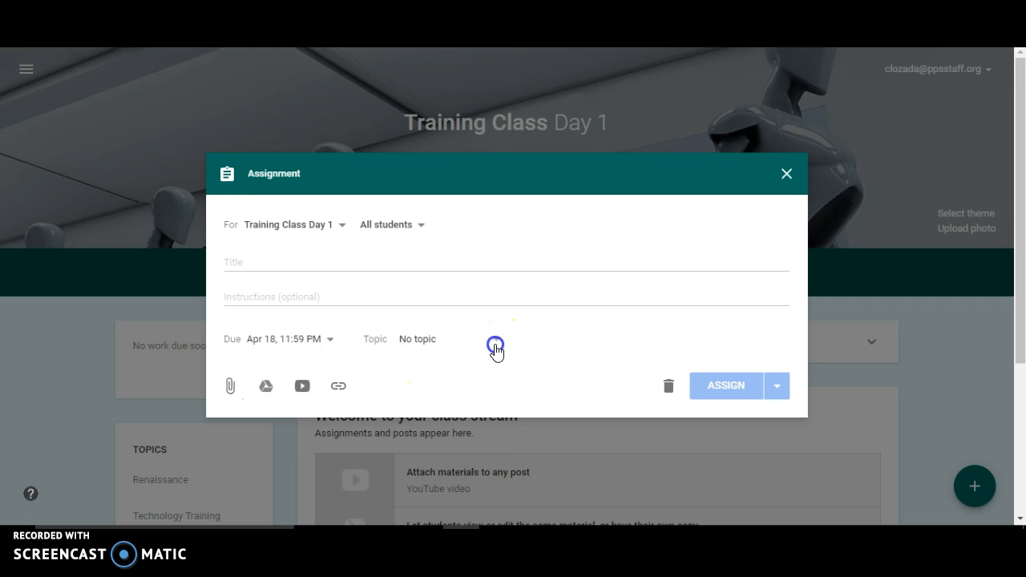
Step: Put the assignment under the existing Renaissance topic and close the untitled assignment
left_click(495, 346)
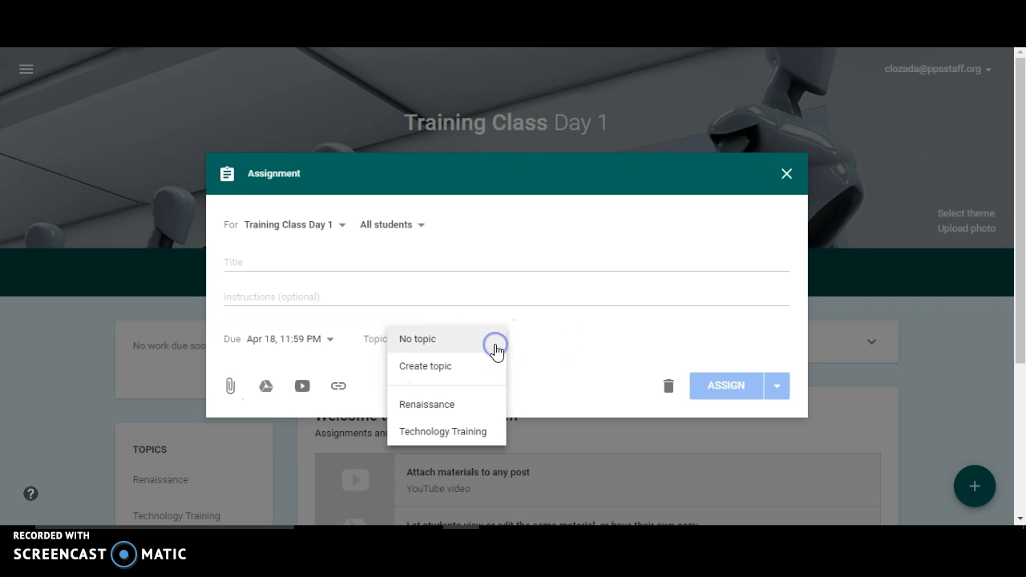
left_click(452, 406)
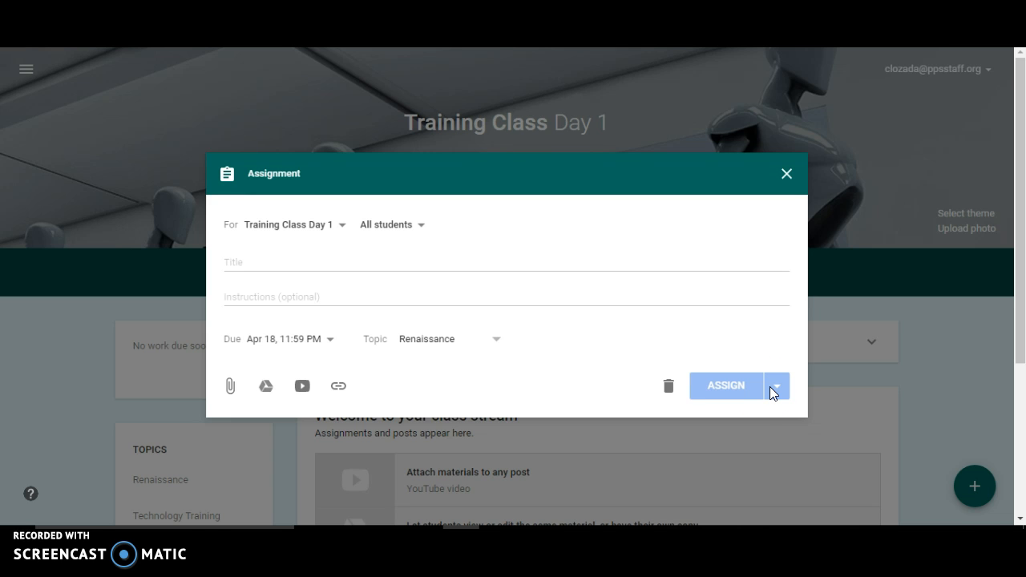
left_click(787, 175)
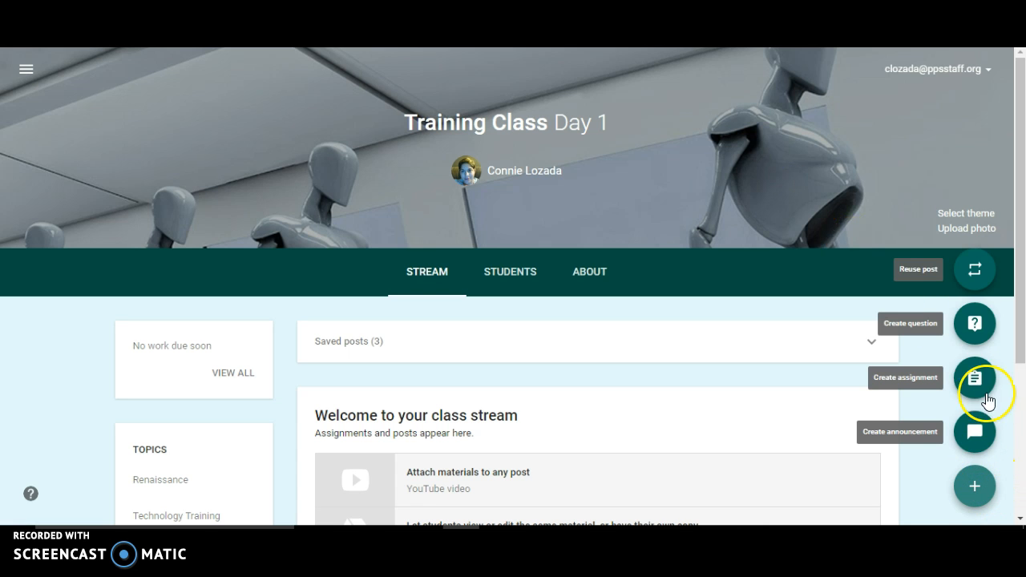
Step: Start a new multiple choice question with the placeholder answer options "sodgfjlsdjflskdjf" and ";djsldjflsdj"
left_click(974, 321)
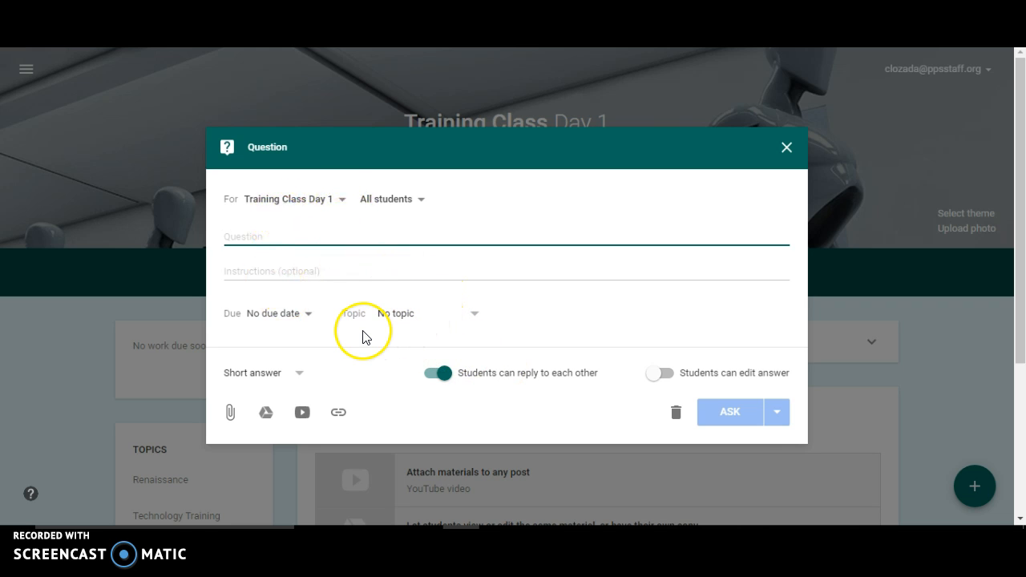
left_click(299, 375)
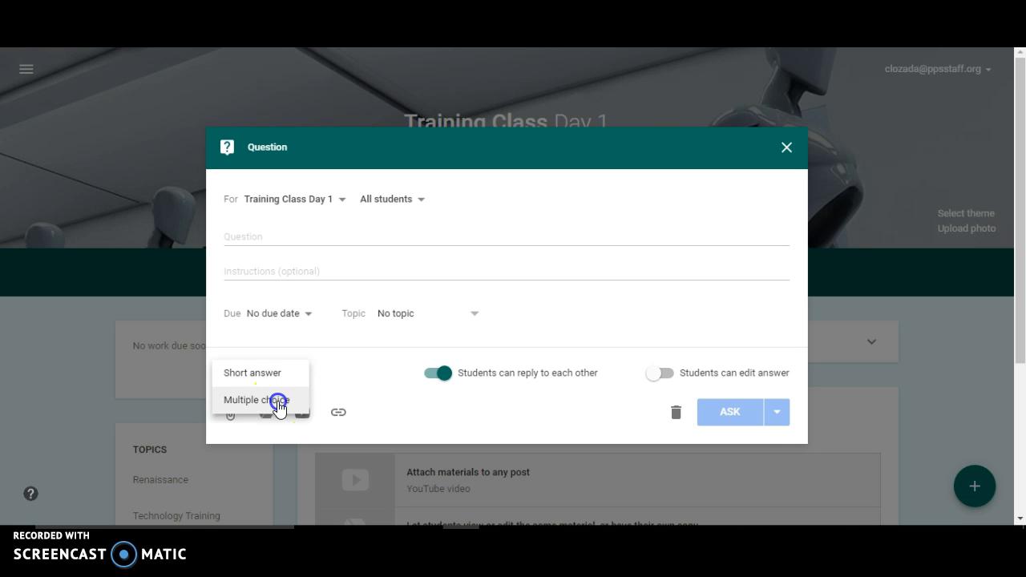
left_click(278, 401)
left_click(282, 410)
type("sod")
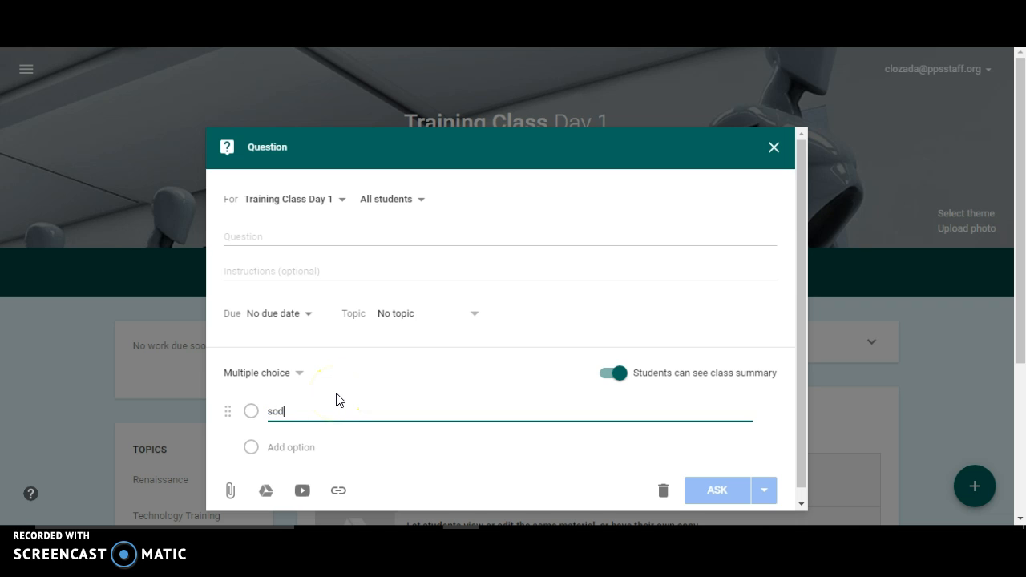
type("gfjlsdjflskdjf")
left_click(245, 446)
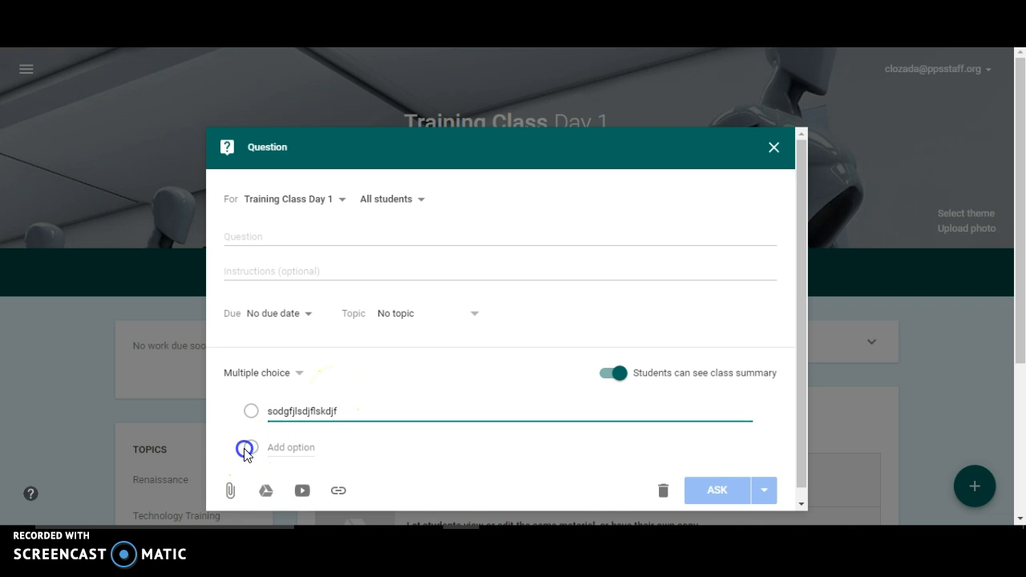
type(";djsldjflsdj")
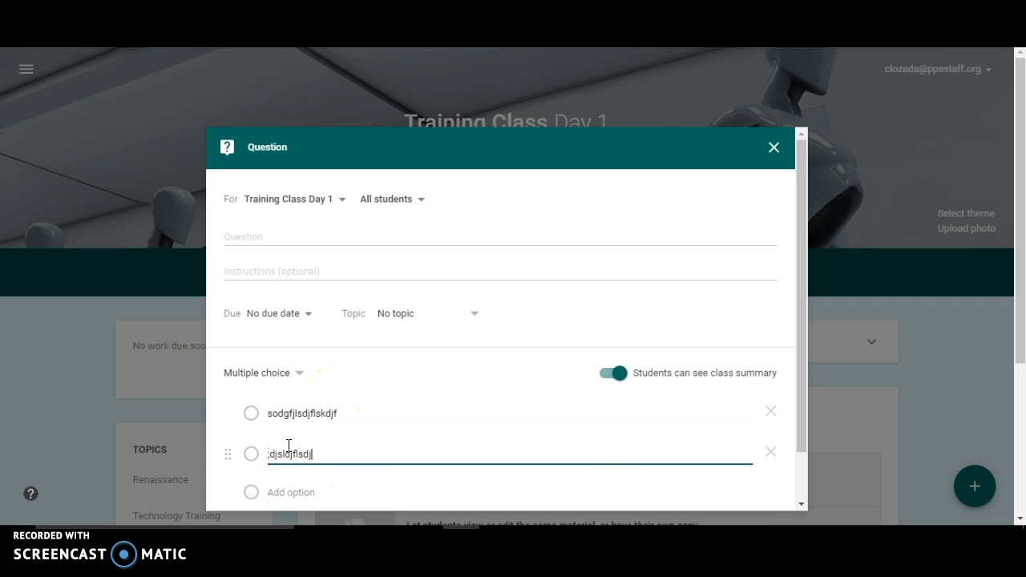
Step: Remove the first answer option, switch the question back to short answer, and close it without posting
left_click(771, 411)
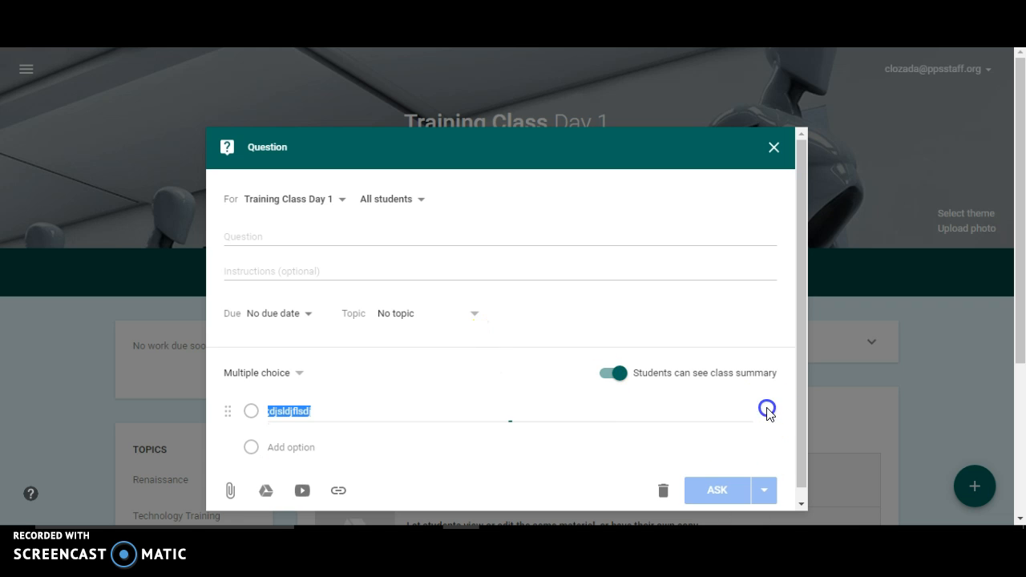
left_click(299, 373)
left_click(236, 346)
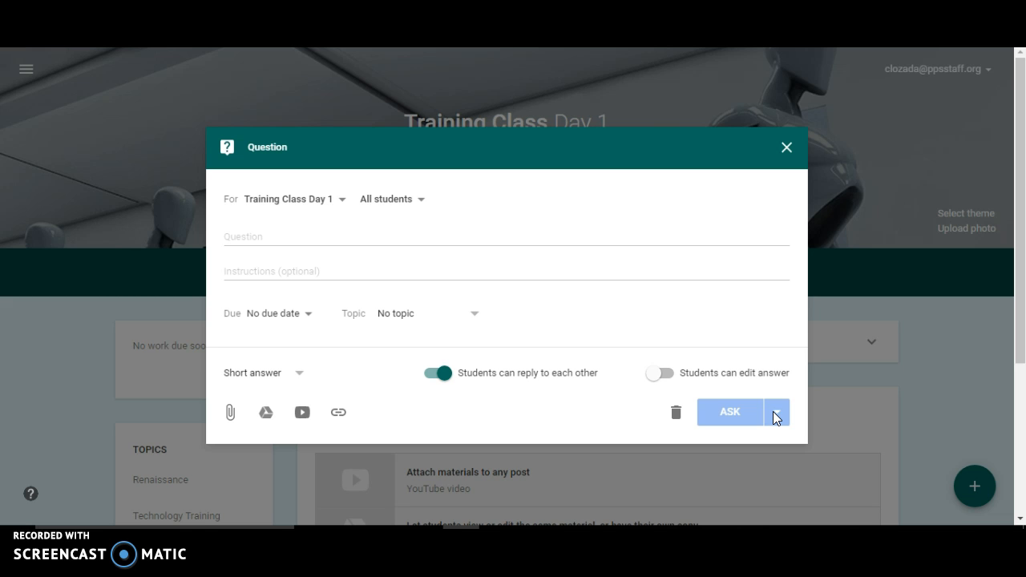
left_click(791, 150)
Step: Start reusing a post and look through the earlier posts of World History Period 5 Section 2
mouse_move(976, 495)
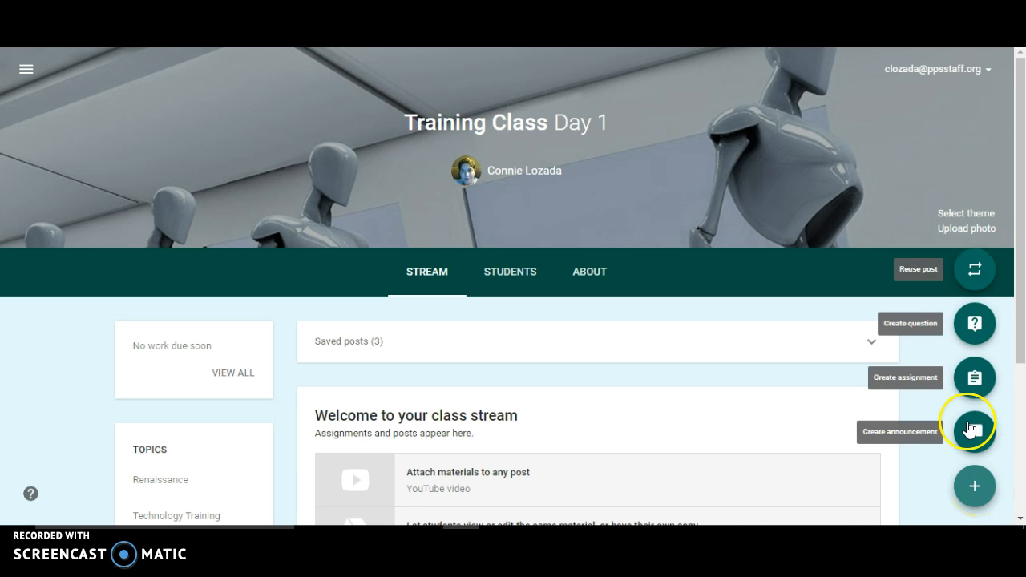
left_click(974, 272)
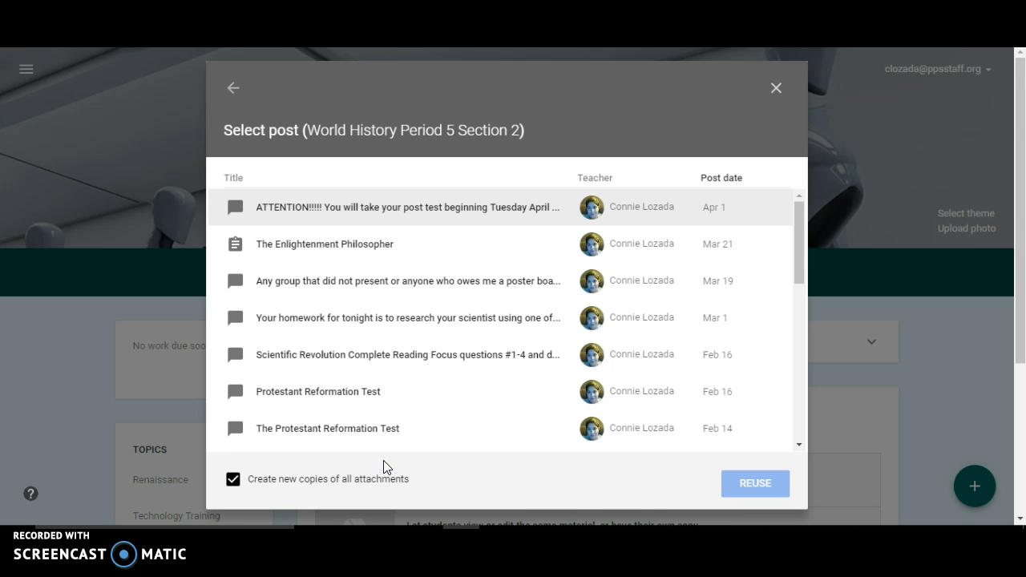
scroll(447, 337, "down", 3)
scroll(481, 313, "up", 3)
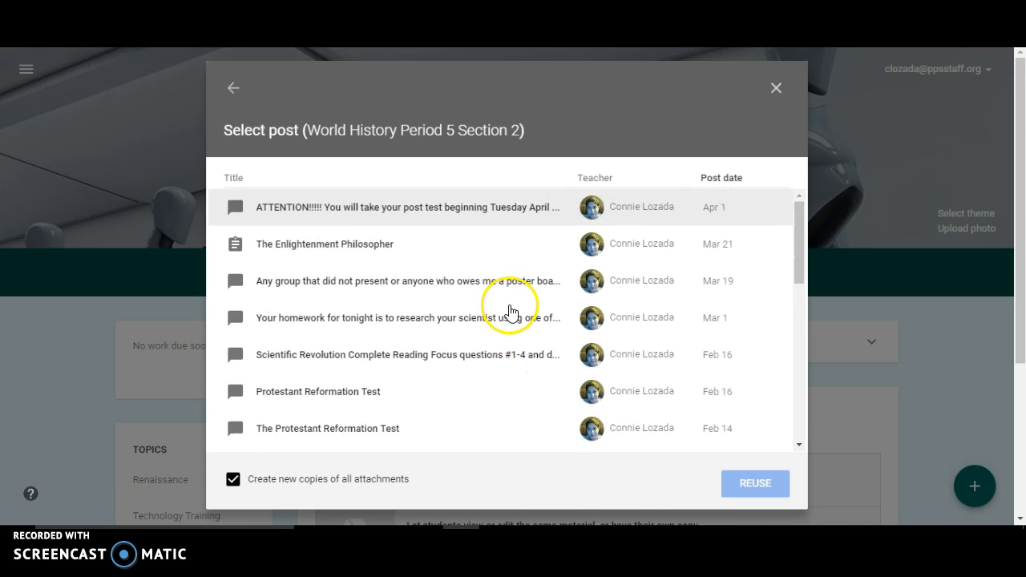
Step: Reuse the Feb 14 assignment "Secrets of Wild Child video and questions" from Sociology Period 4, with new copies of all attachments
left_click(233, 88)
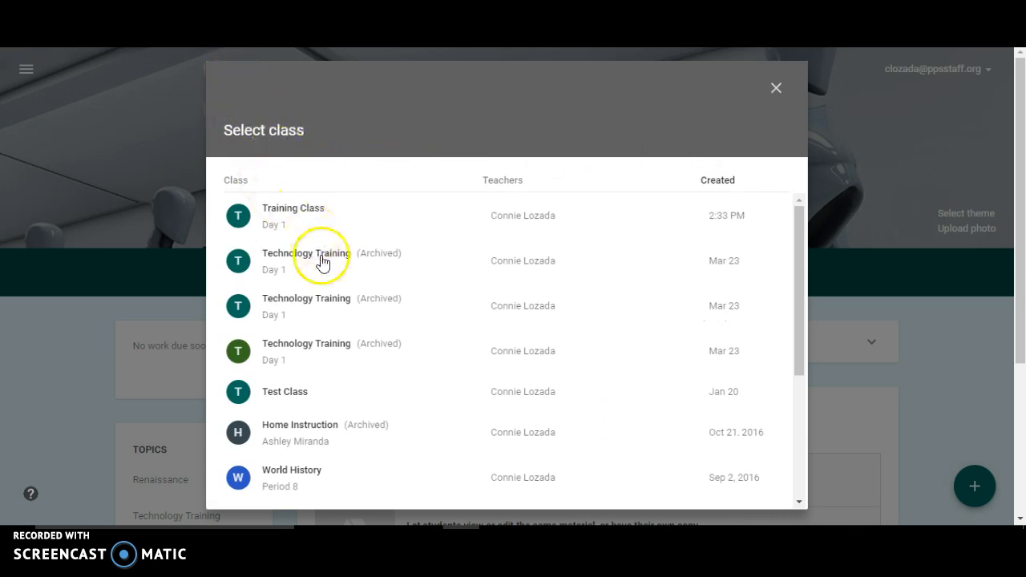
scroll(361, 314, "down", 3)
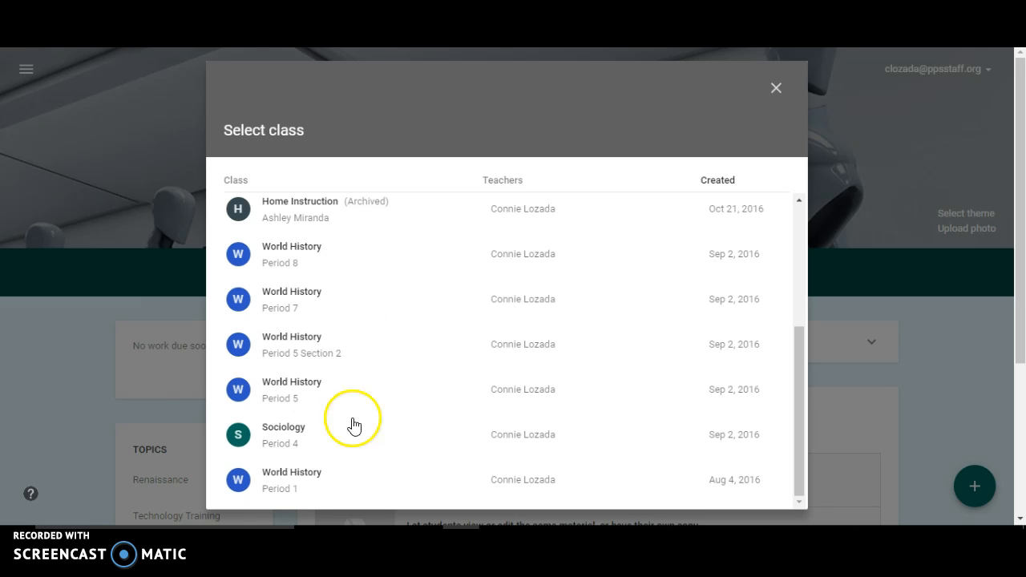
left_click(289, 435)
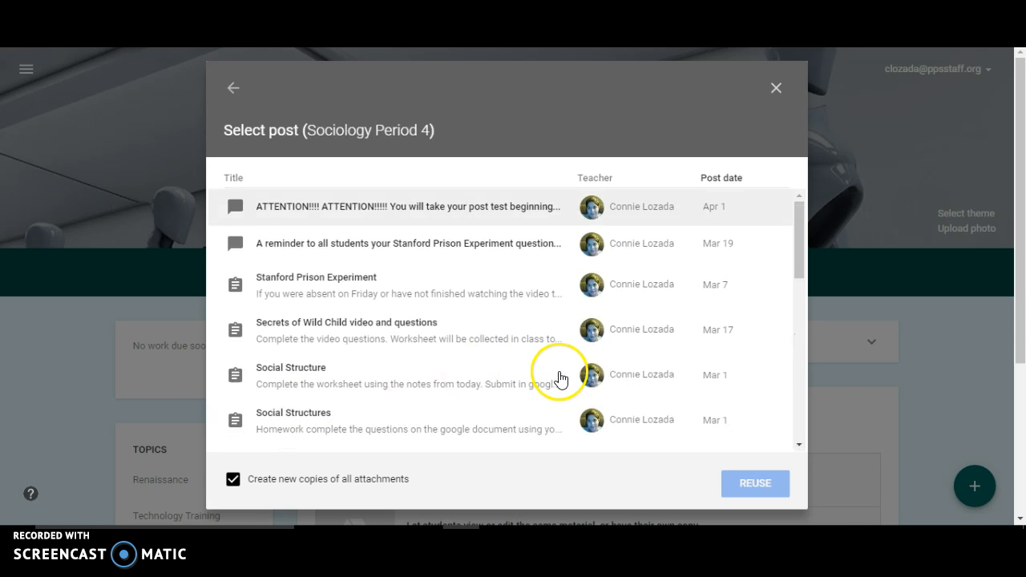
scroll(470, 341, "down", 5)
scroll(470, 341, "up", 5)
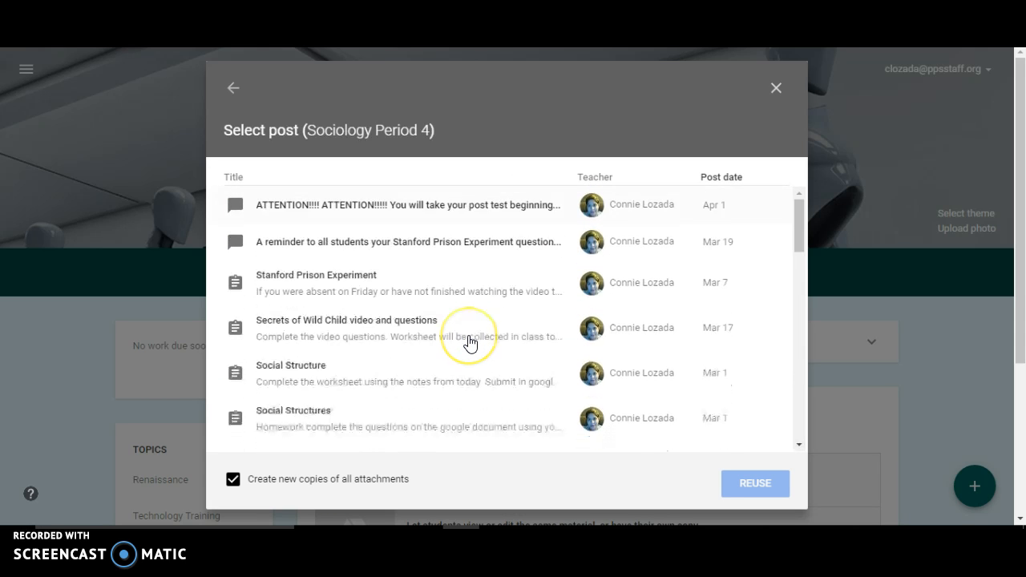
scroll(470, 341, "down", 4)
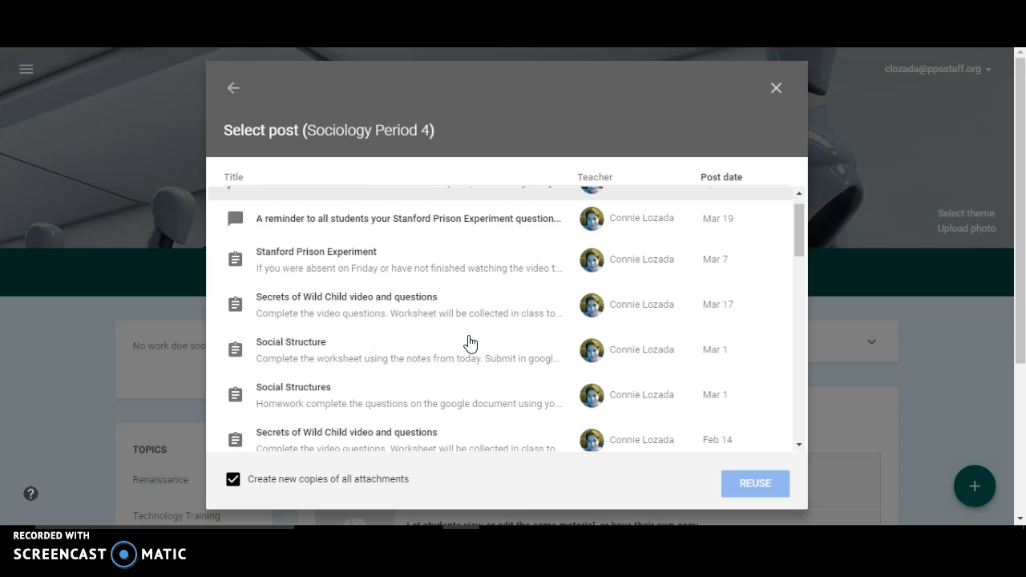
left_click(372, 317)
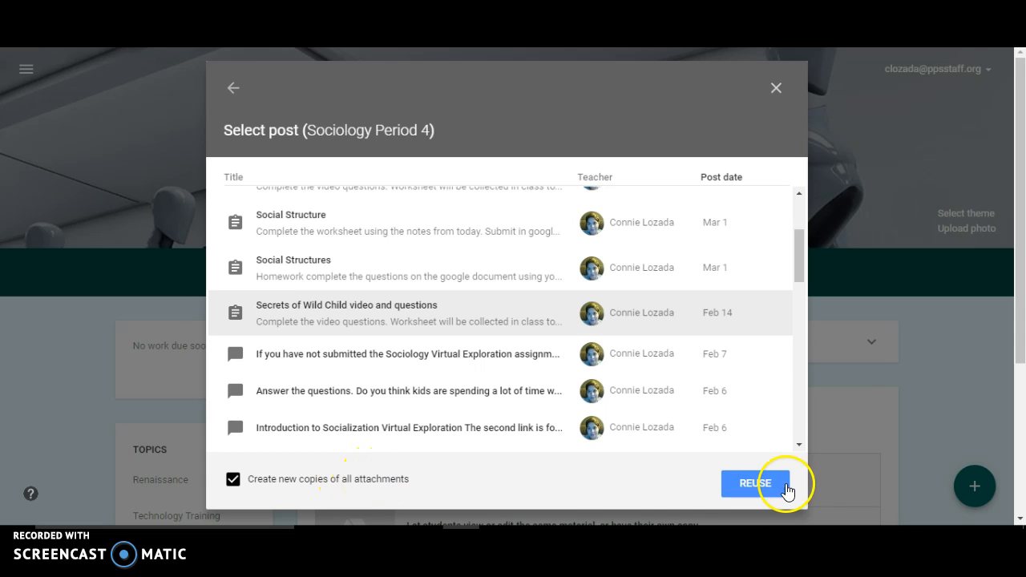
left_click(762, 490)
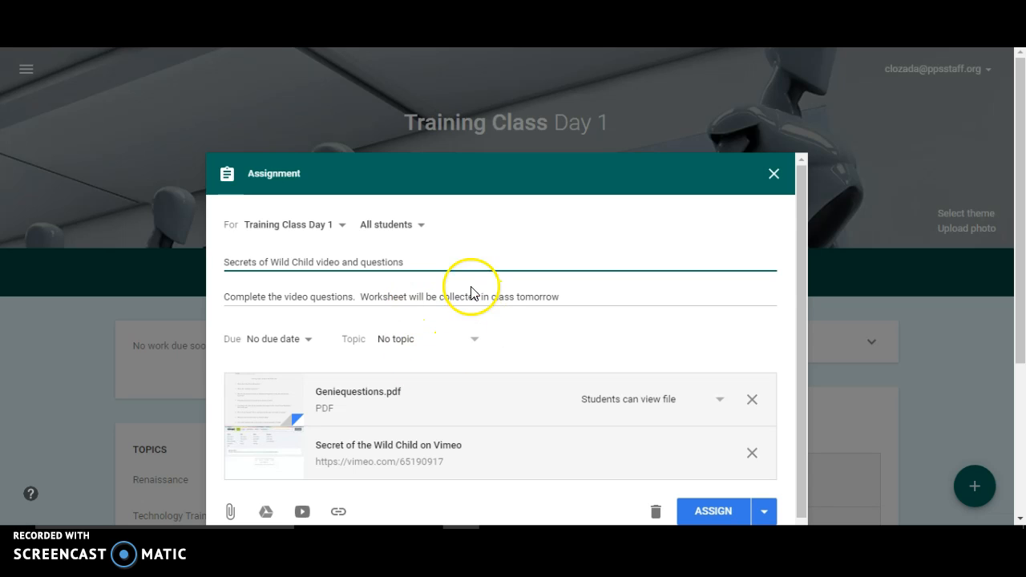
Step: Review the reused assignment's attachments and posting options, and close it so it stays as a saved draft
scroll(626, 425, "down", 1)
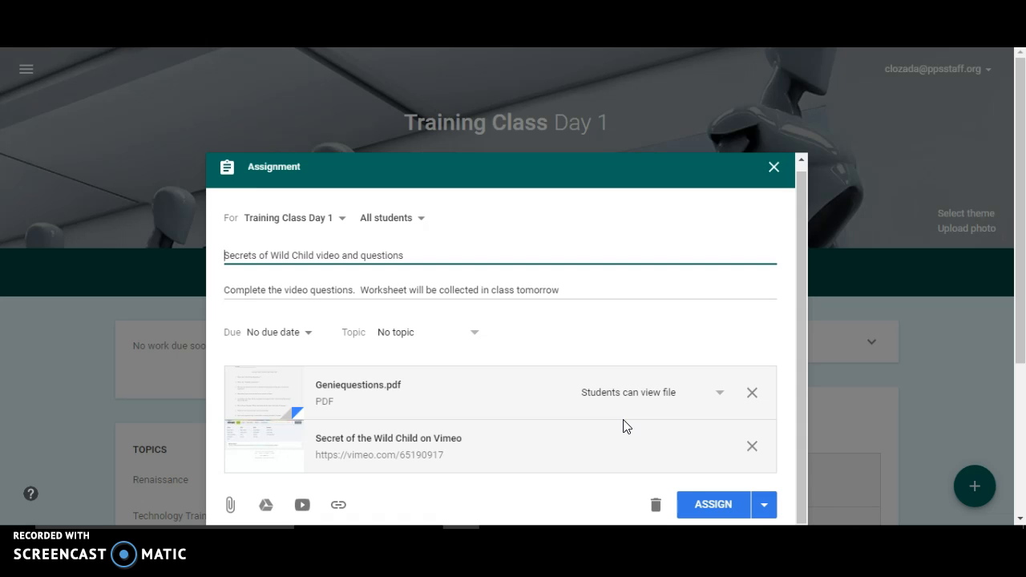
left_click(715, 509)
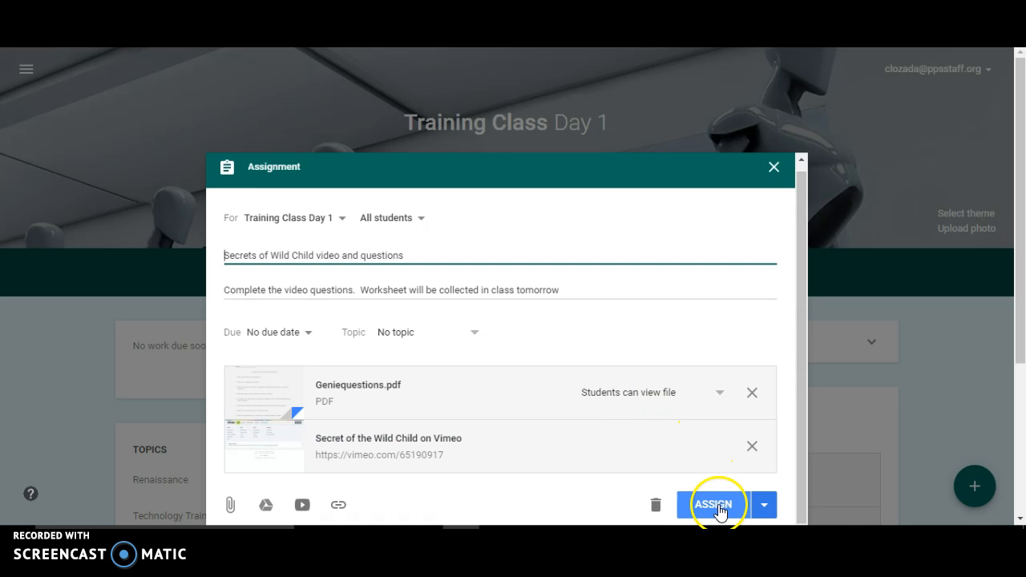
left_click(764, 505)
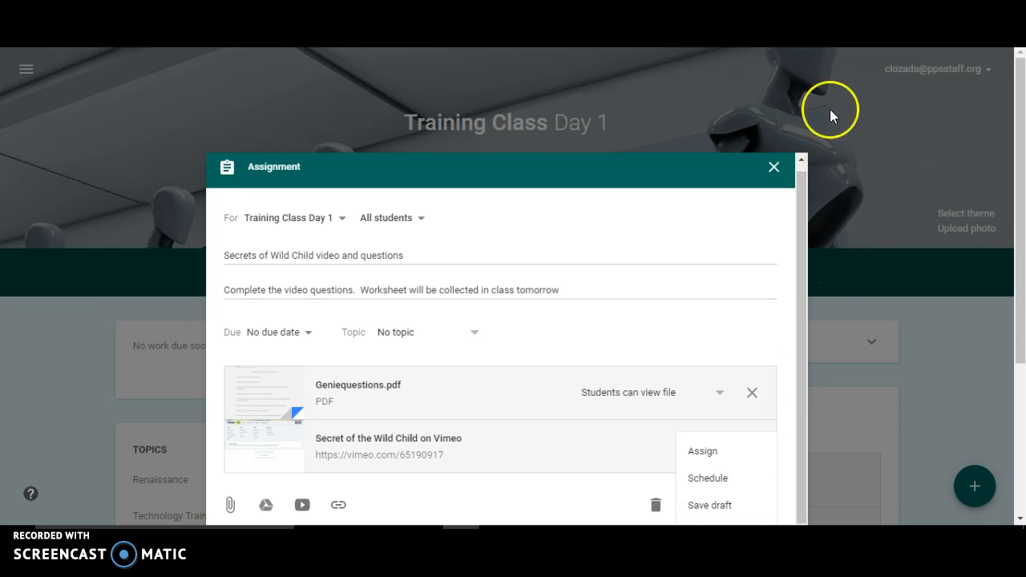
left_click(774, 168)
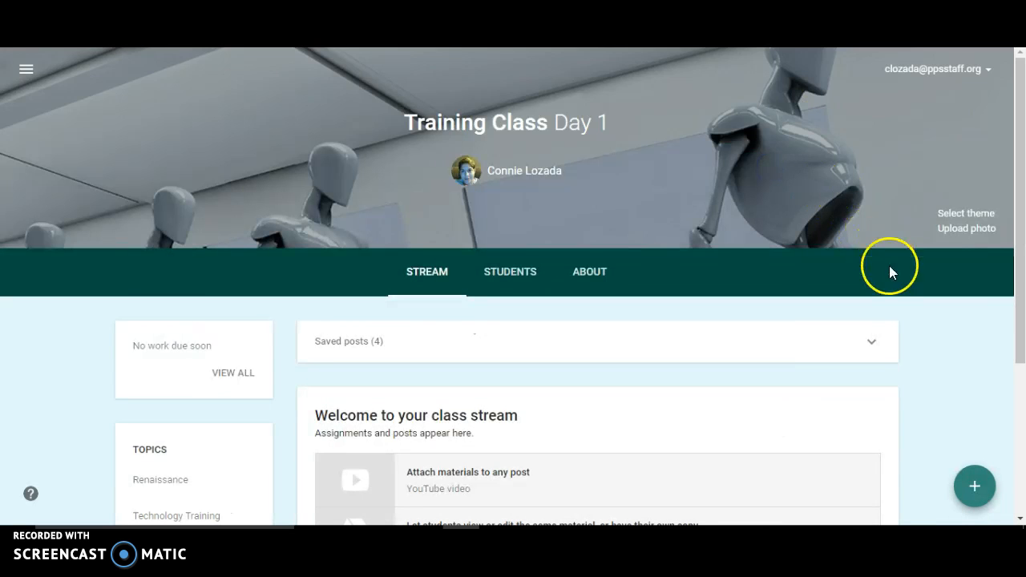
Step: Expand the saved posts, open the "Secrets of Wild Child video and questions" draft to view its assign option, and close it
scroll(889, 271, "down", 3)
scroll(878, 273, "up", 3)
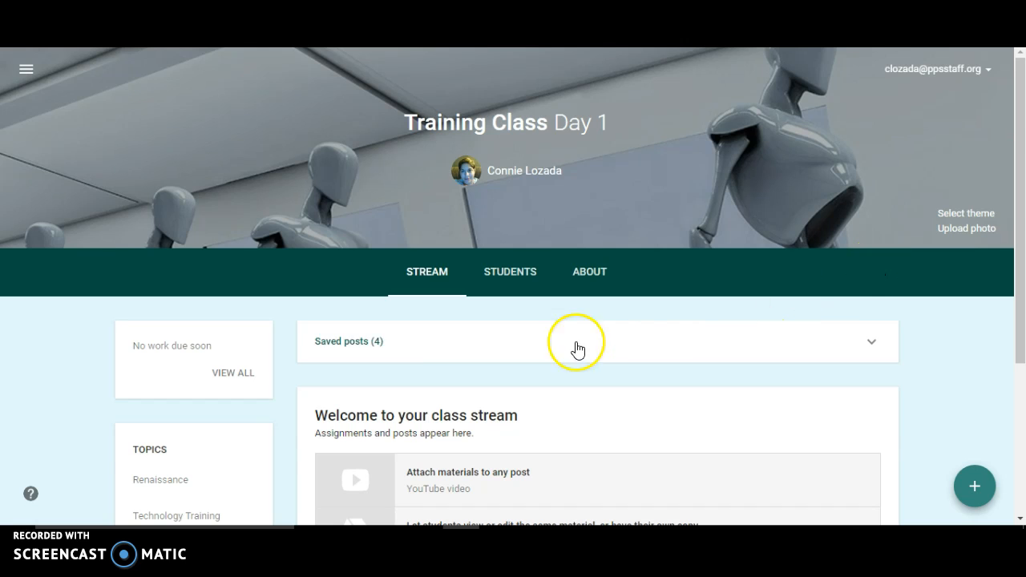
left_click(342, 347)
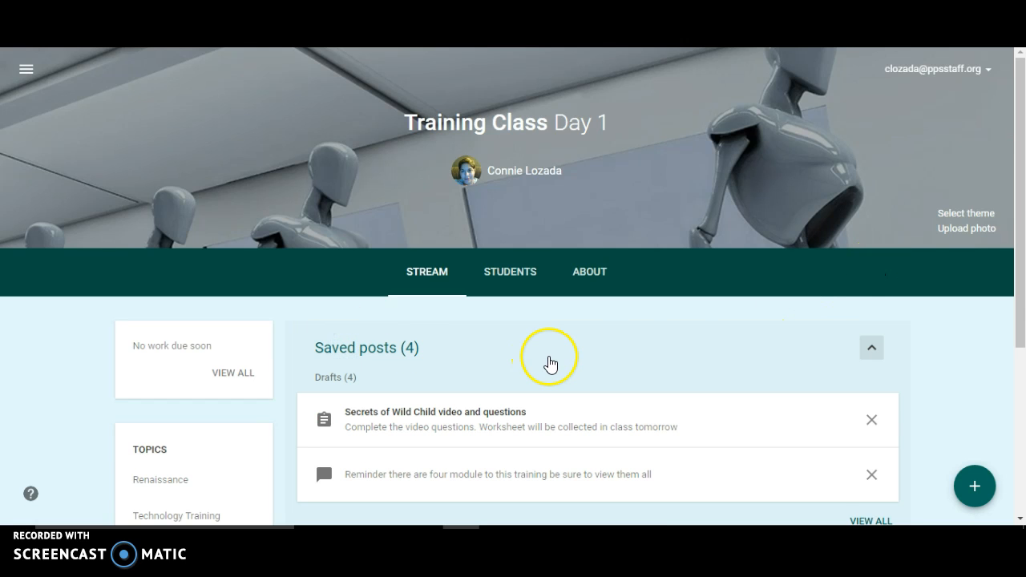
scroll(549, 361, "down", 3)
scroll(545, 316, "up", 3)
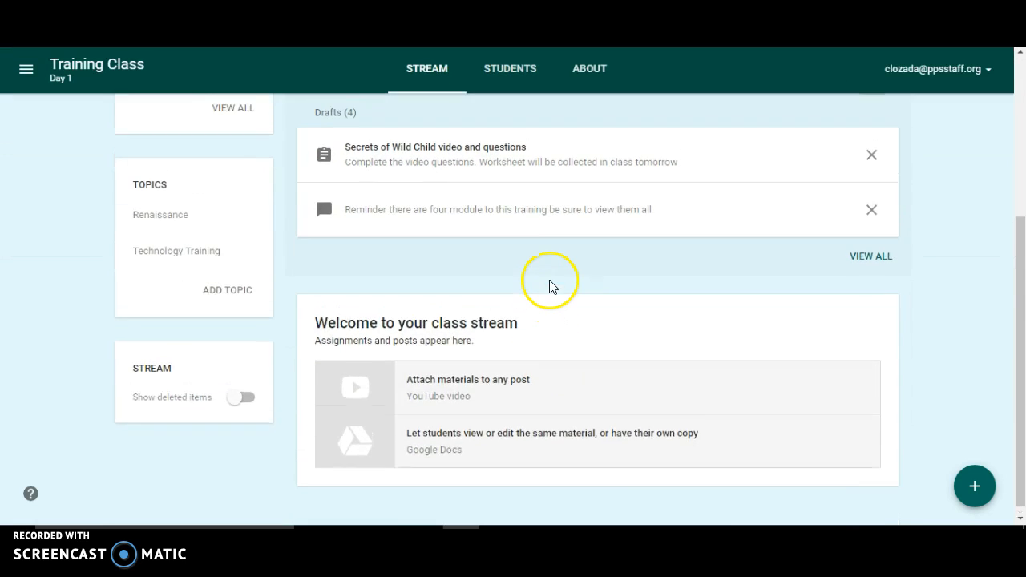
left_click(647, 367)
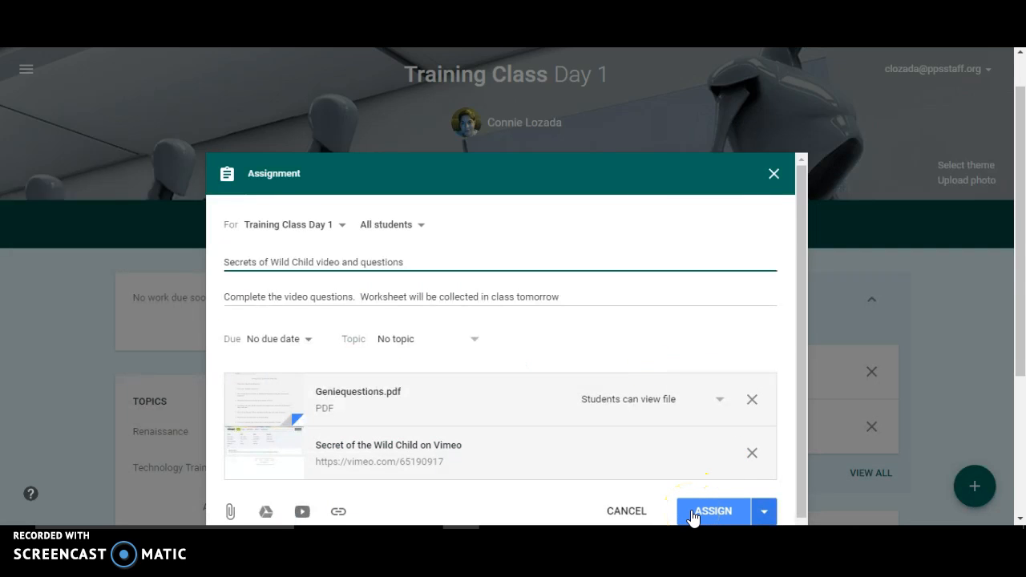
left_click(775, 176)
Step: Delete all saved drafts: "Secrets of Wild Child video and questions", the four-module reminder, "The Enlightenment Philosopher" and "Reminder"
left_click(871, 373)
left_click(526, 313)
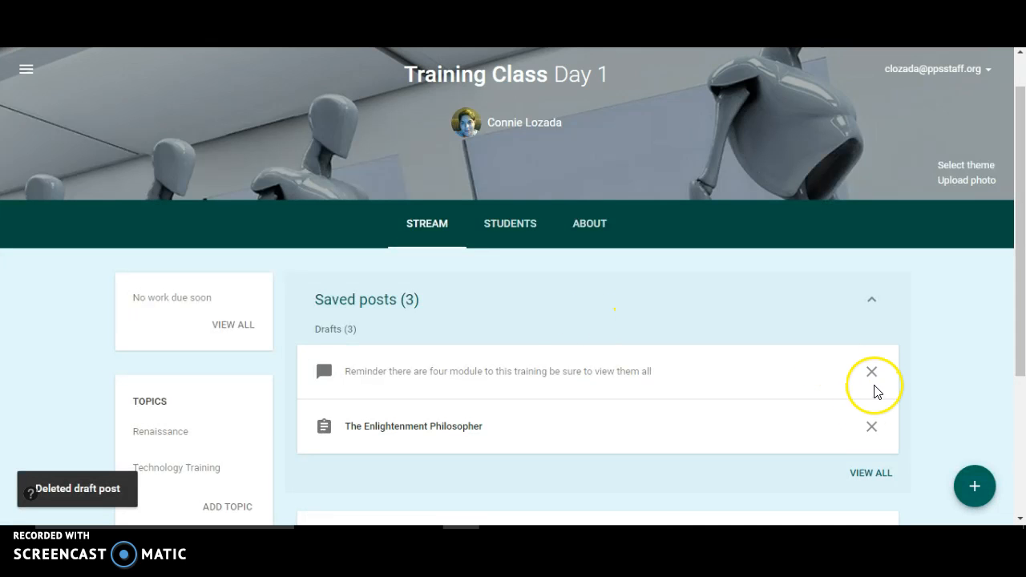
left_click(873, 372)
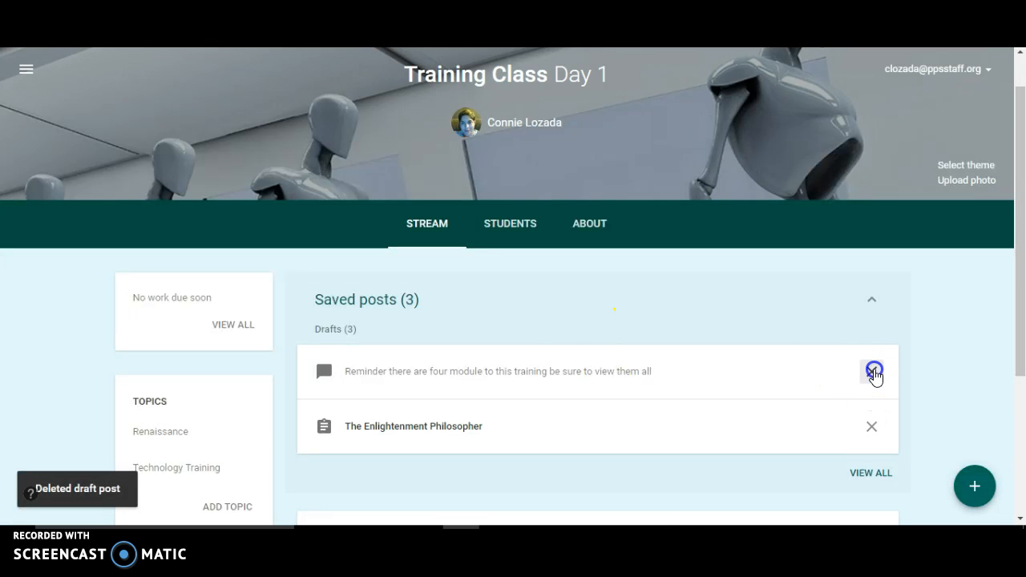
left_click(552, 313)
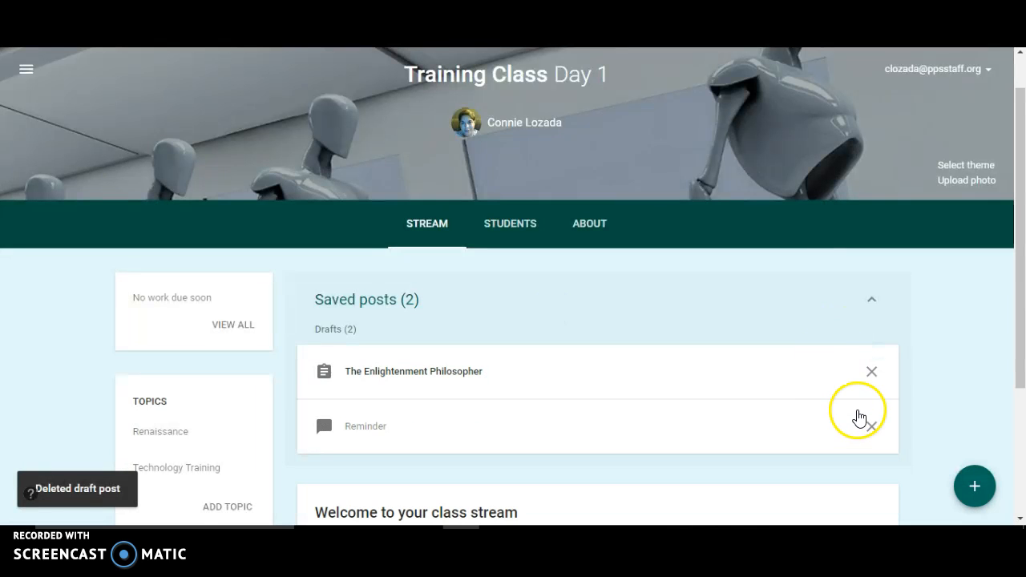
left_click(872, 375)
left_click(550, 308)
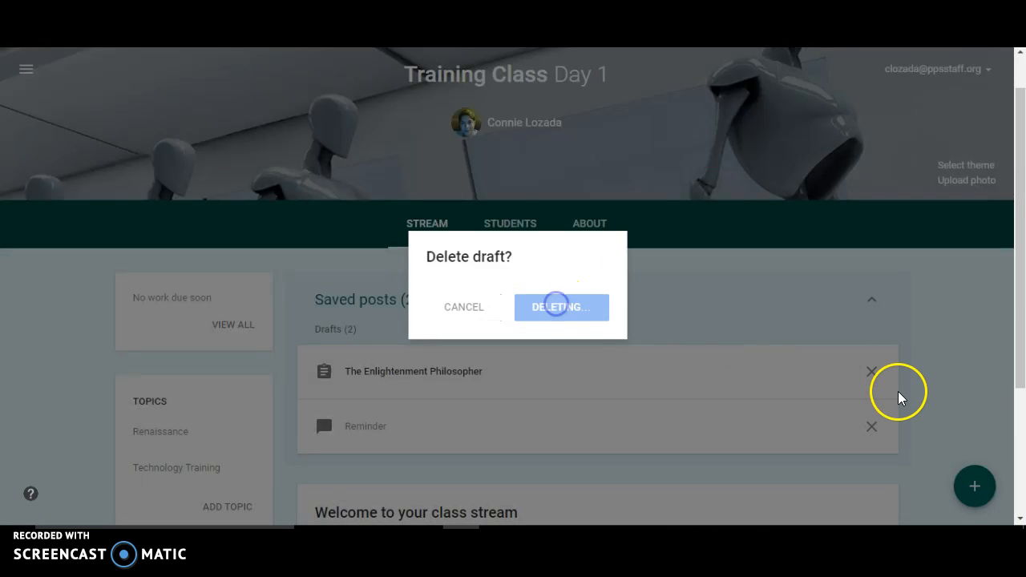
left_click(872, 372)
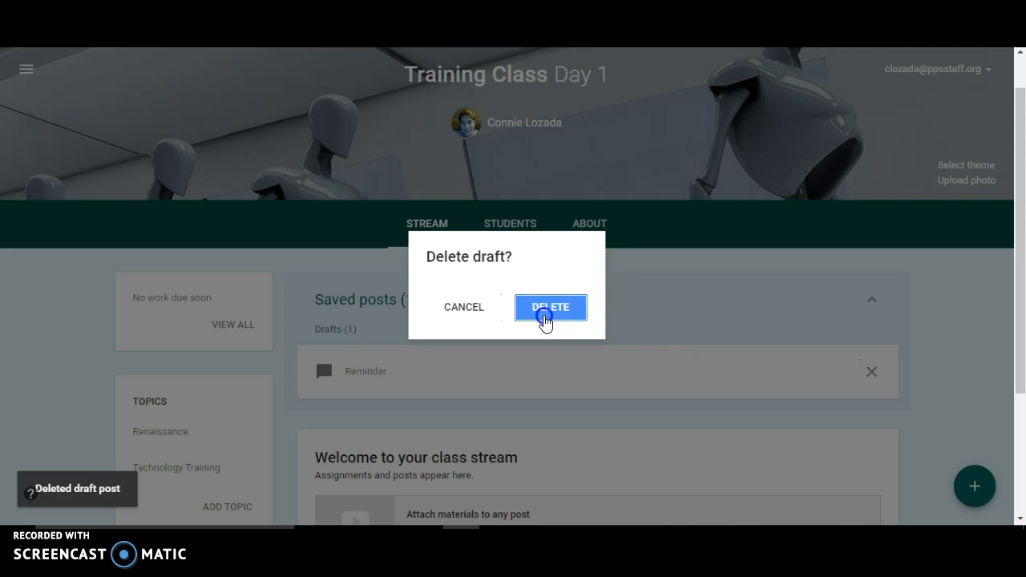
left_click(549, 311)
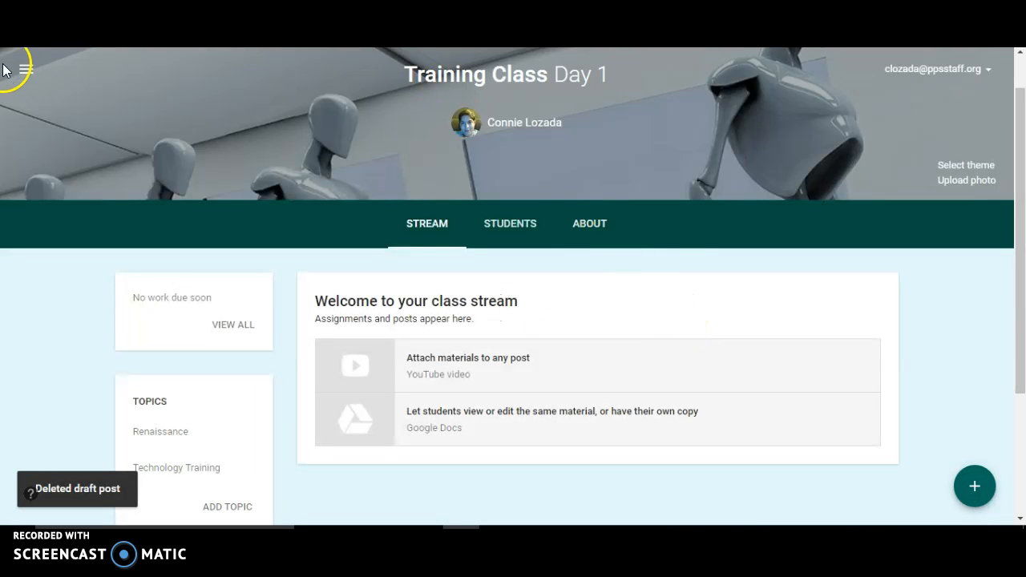
Step: Switch to the World History Period 8 class and look through the most recent announcements in its stream
left_click(27, 71)
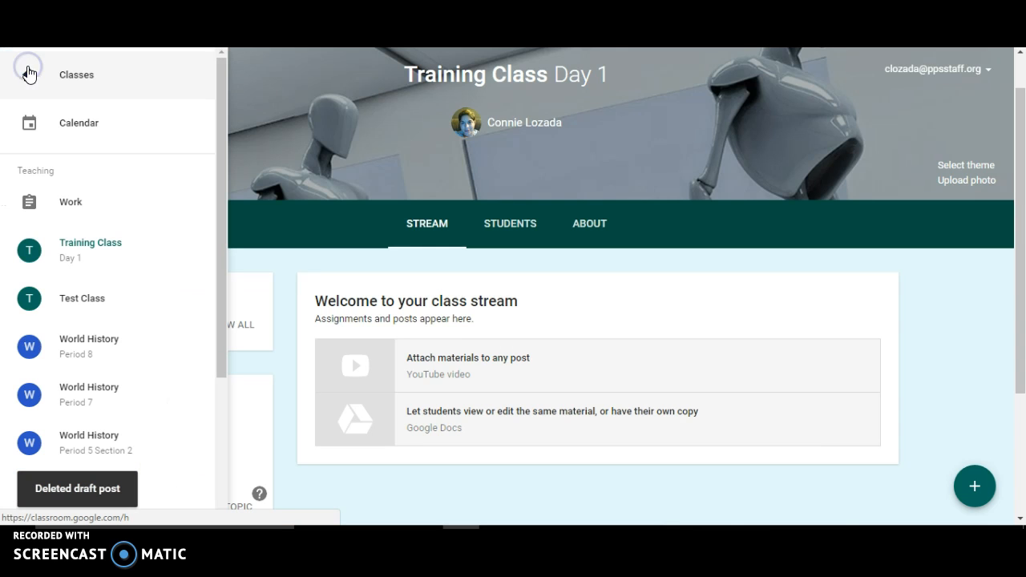
left_click(78, 360)
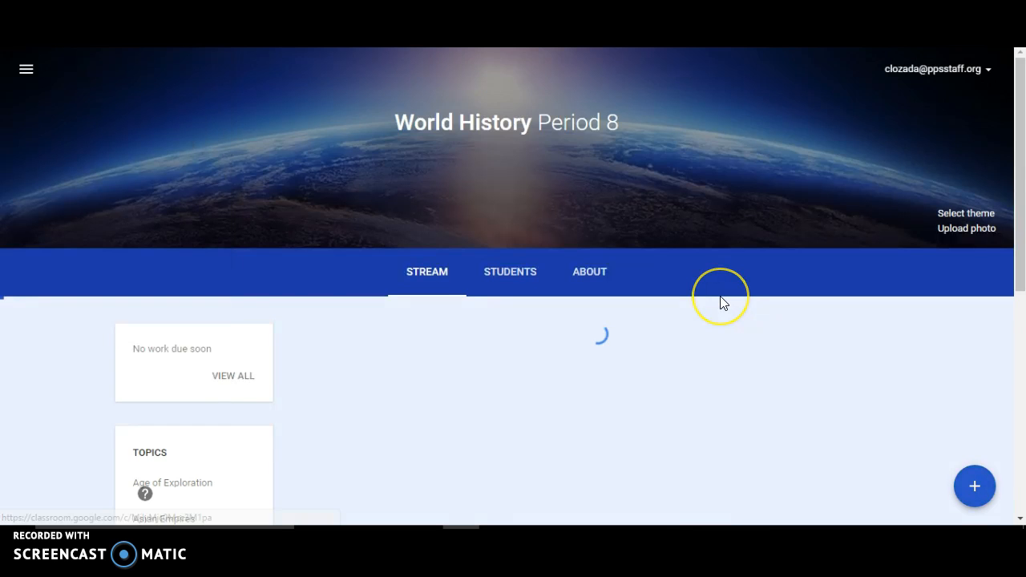
scroll(722, 303, "down", 5)
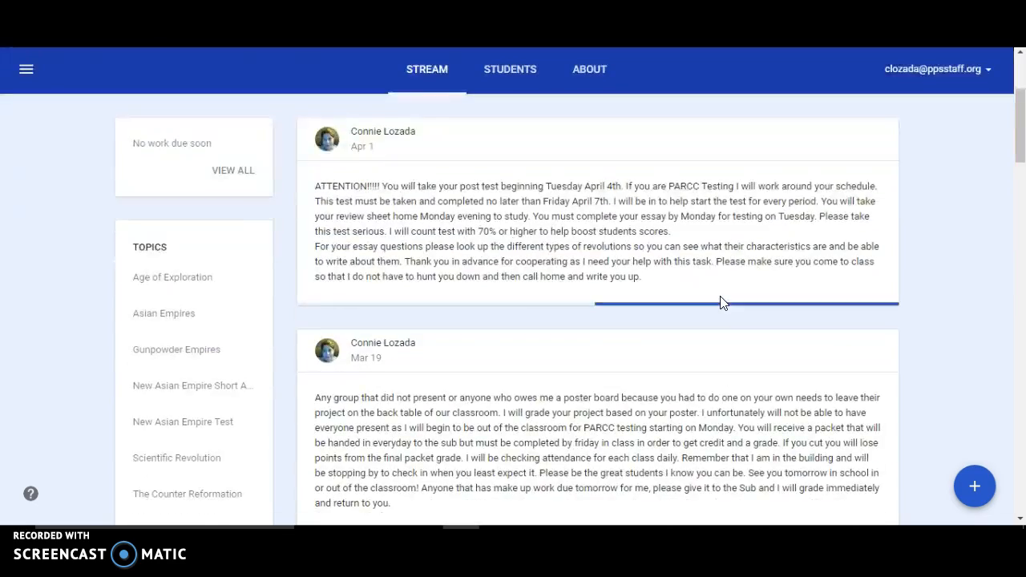
scroll(722, 297, "up", 3)
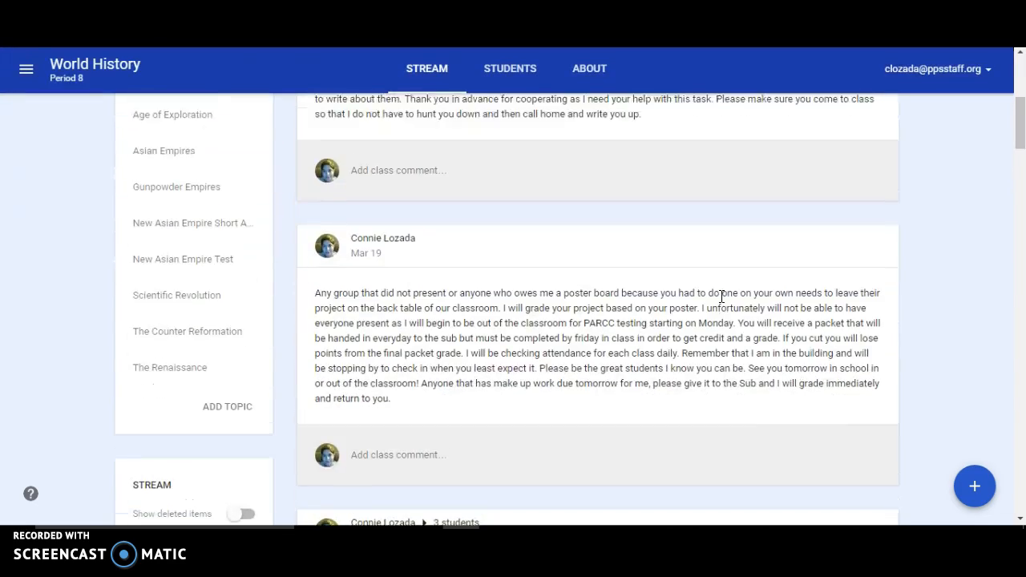
scroll(721, 297, "down", 3)
scroll(722, 298, "down", 5)
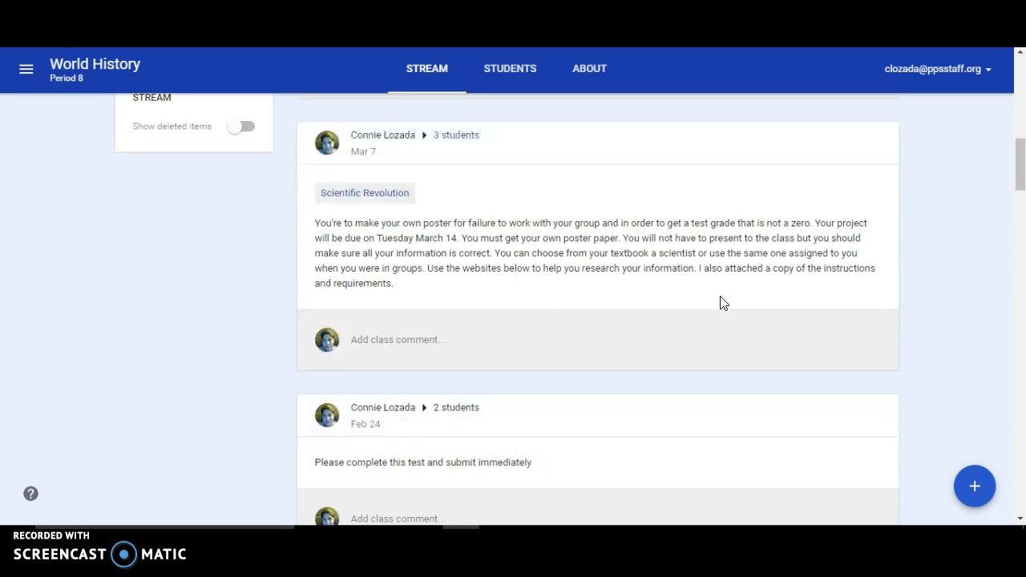
Step: Examine the Mar 7 Scientific Revolution post for selected students, including its instructions, website links and attached project document
left_click(668, 262)
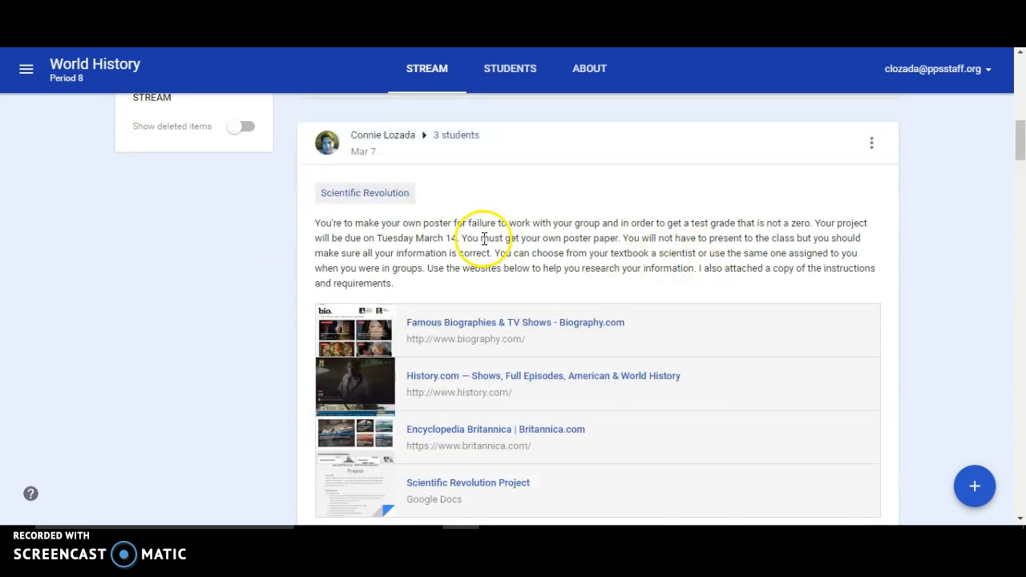
scroll(623, 256, "down", 1)
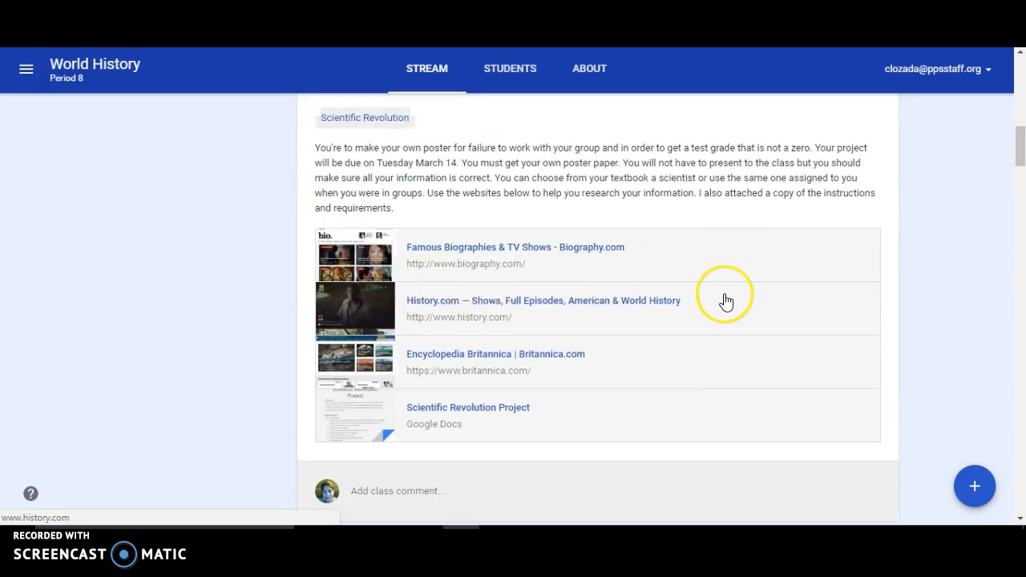
scroll(724, 300, "down", 1)
scroll(724, 300, "up", 2)
scroll(726, 301, "down", 1)
scroll(725, 301, "down", 1)
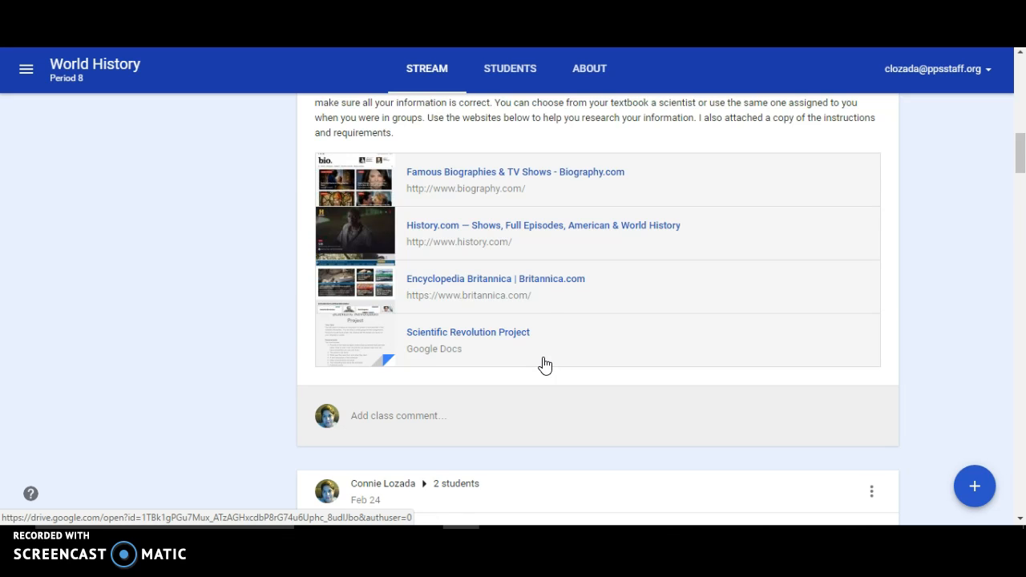
Step: Examine the February posts in the stream, including the Protestant Reformation Test form and the Scientific Revolution reading link
scroll(579, 320, "down", 4)
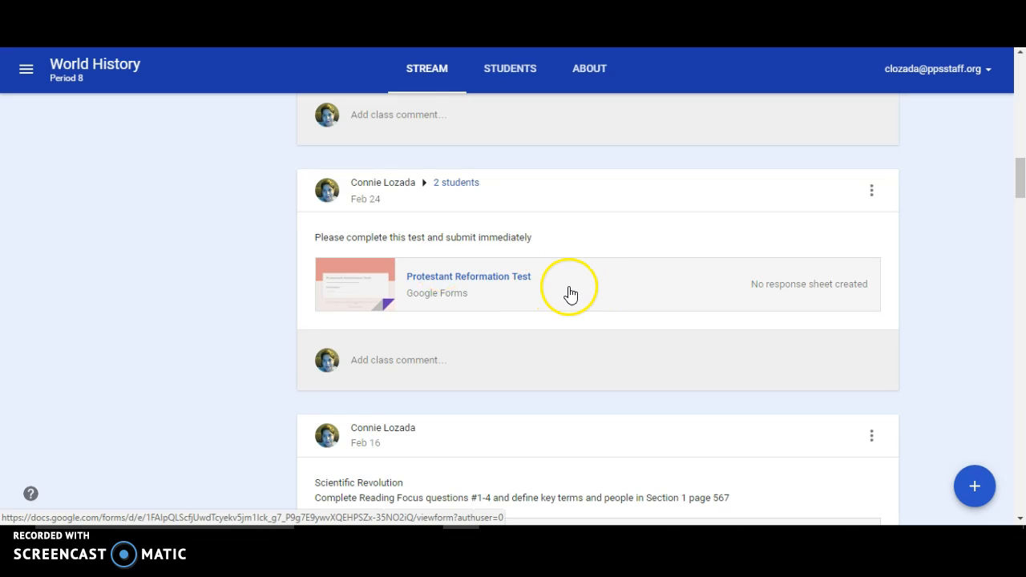
scroll(569, 293, "down", 2)
scroll(569, 294, "down", 1)
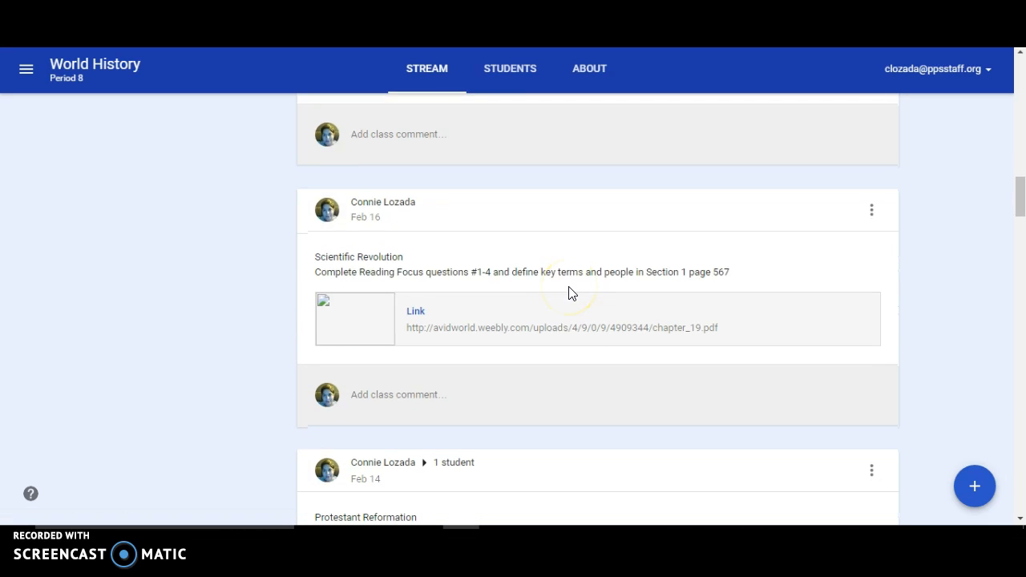
scroll(569, 293, "down", 1)
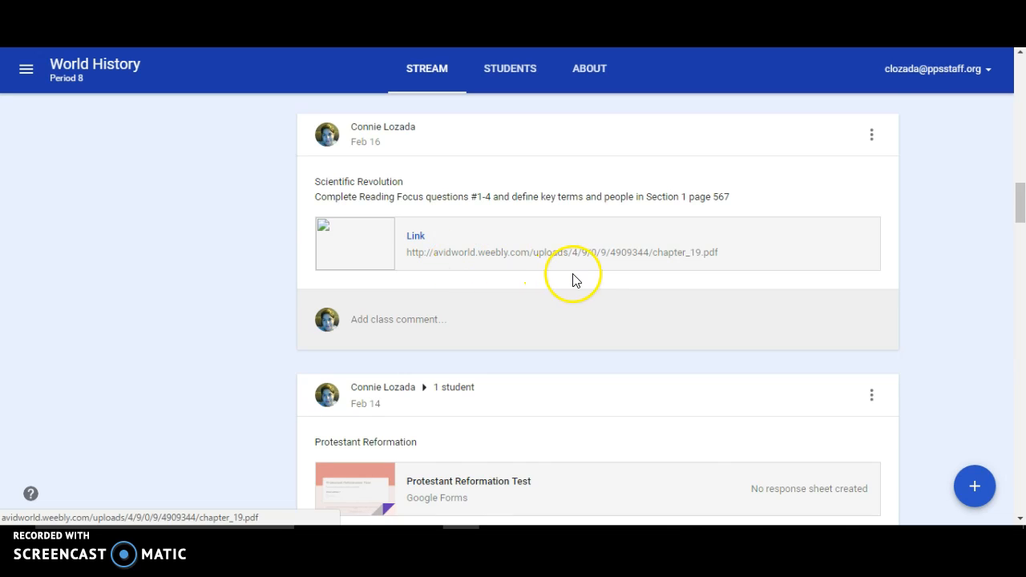
scroll(572, 280, "down", 5)
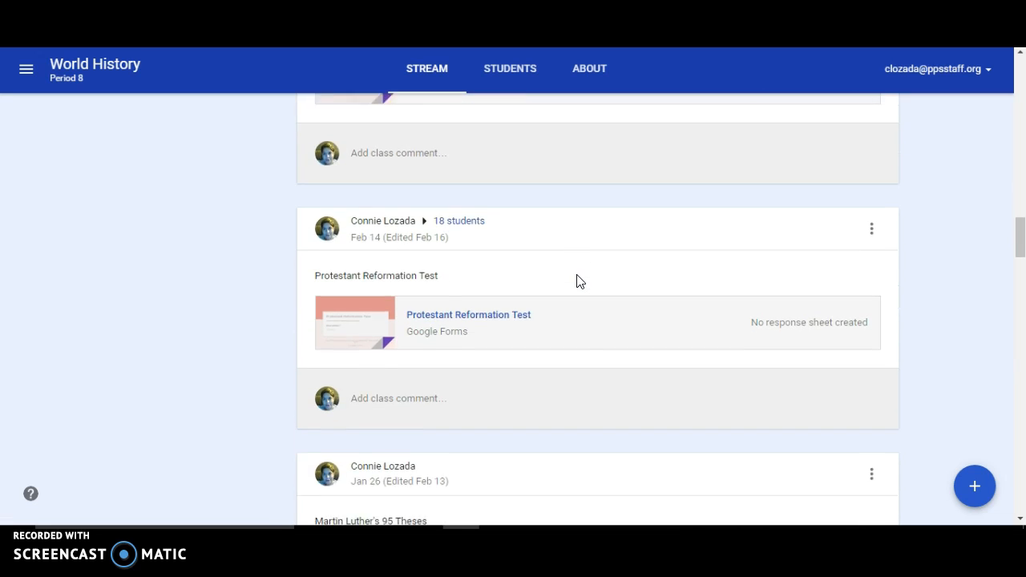
Step: Look through the January posts, from the Renaissance Test forms and class comments back to the Renaissance Man assignment
scroll(579, 281, "down", 10)
scroll(579, 283, "down", 10)
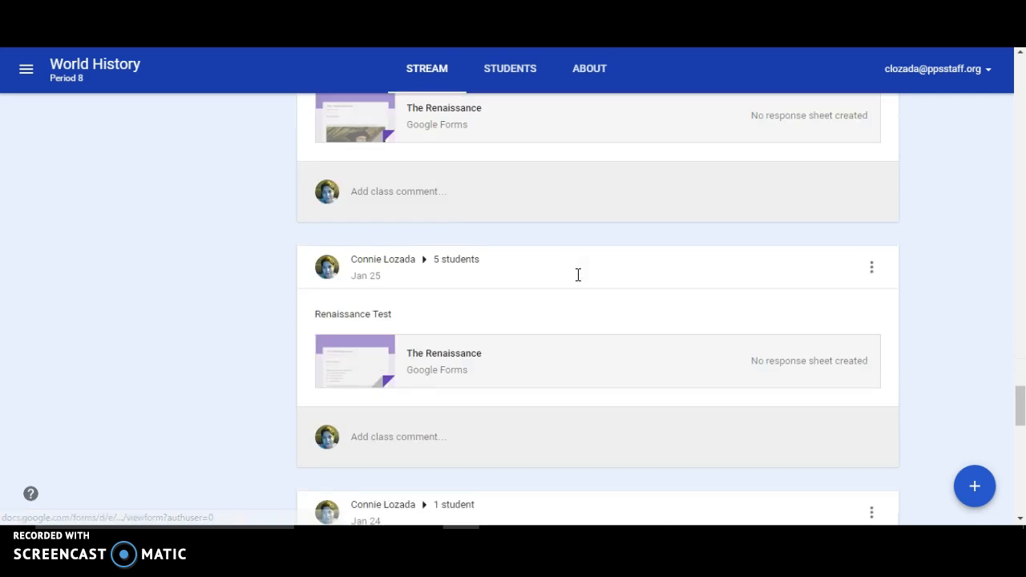
scroll(578, 277, "down", 10)
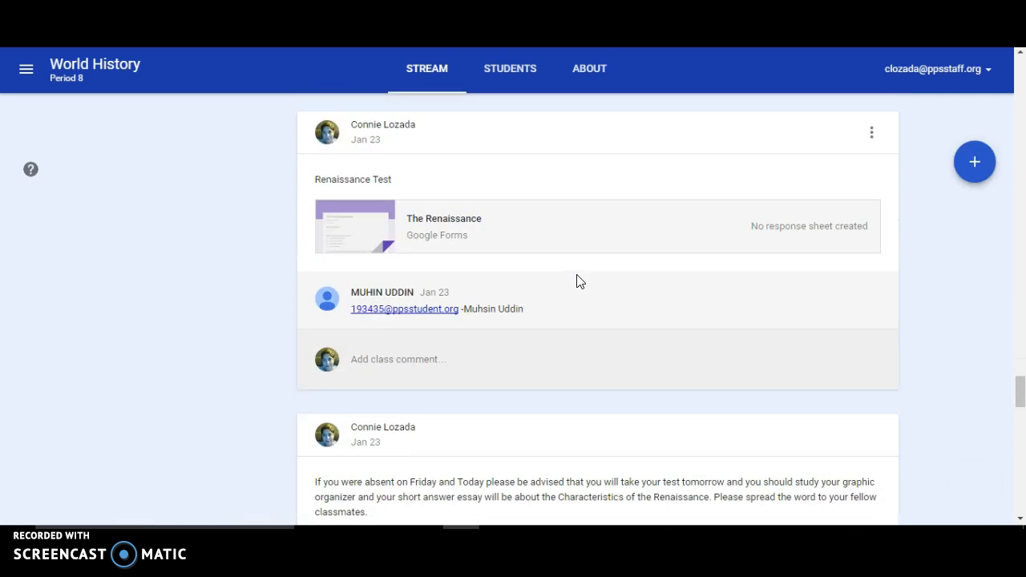
scroll(580, 280, "up", 1)
scroll(578, 279, "down", 3)
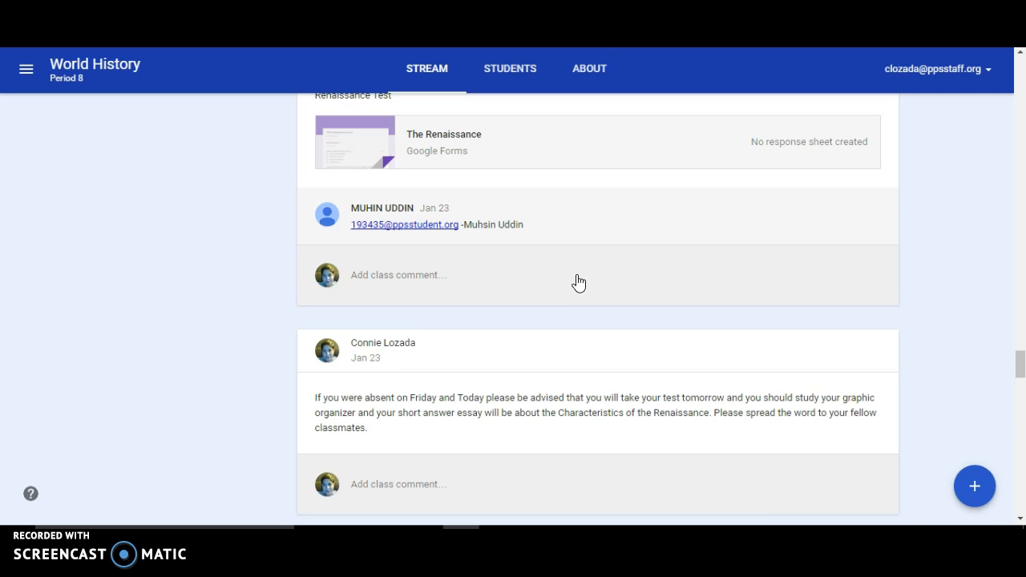
scroll(578, 276, "up", 2)
scroll(567, 269, "up", 3)
scroll(552, 281, "down", 5)
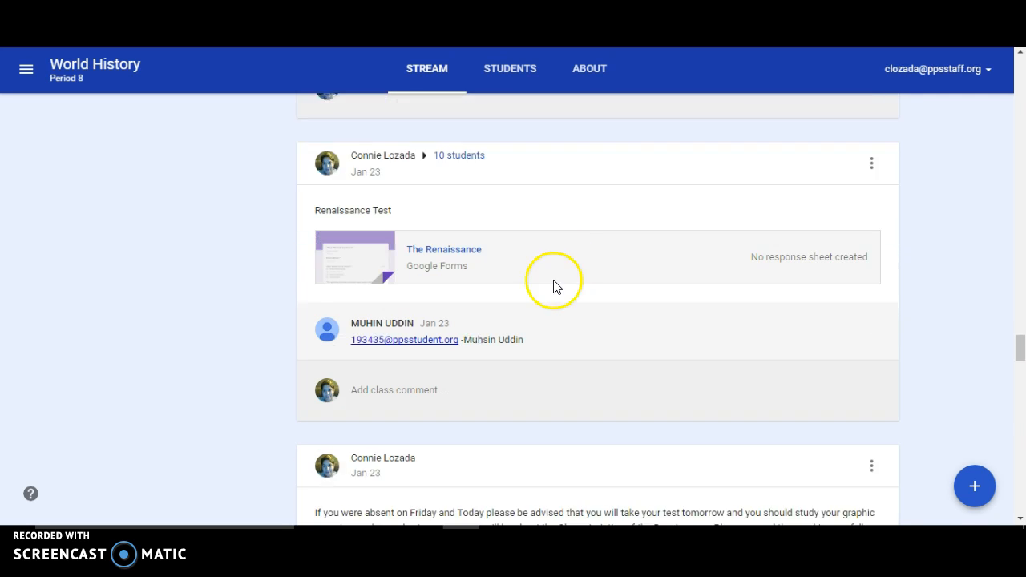
scroll(705, 273, "down", 10)
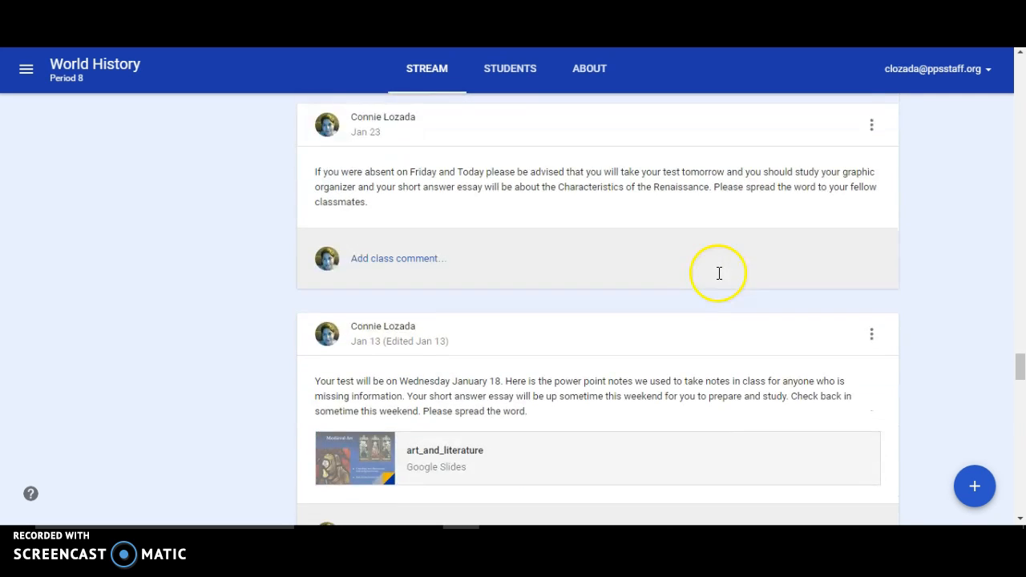
scroll(718, 279, "down", 6)
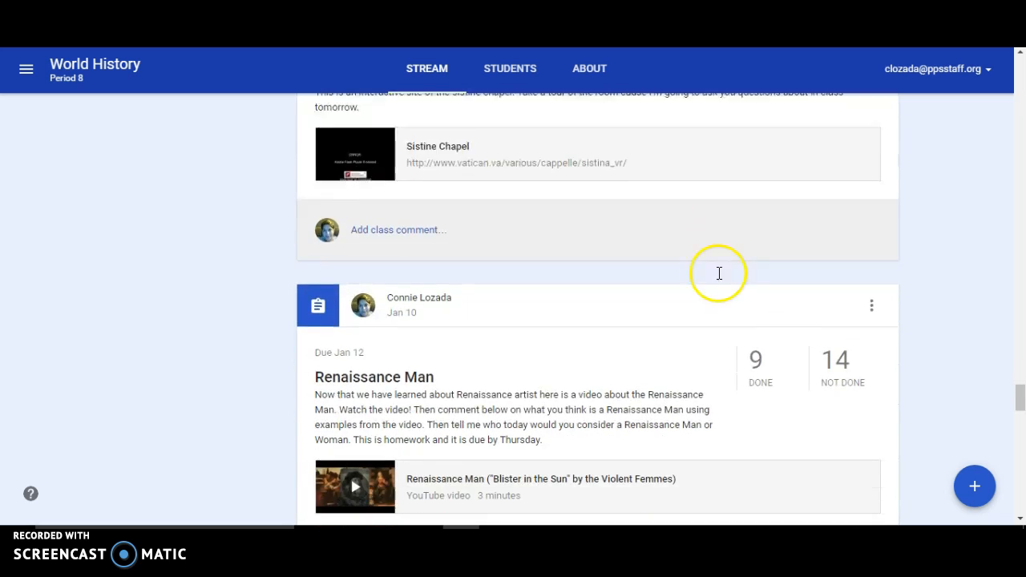
Step: Review the Renaissance Man assignment's video and comments, view the work of students marked done, and return to the stream
left_click(750, 279)
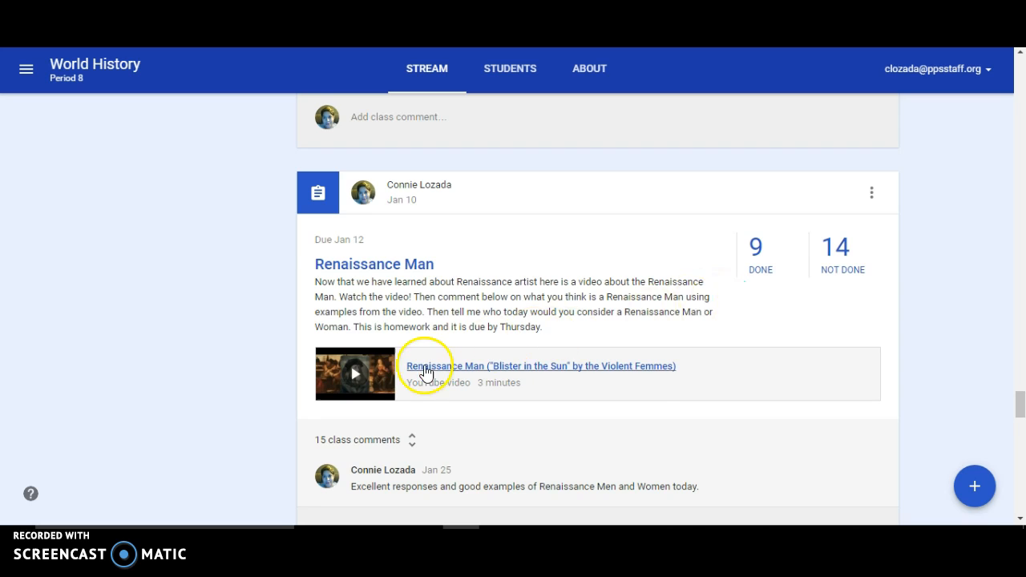
scroll(638, 407, "down", 1)
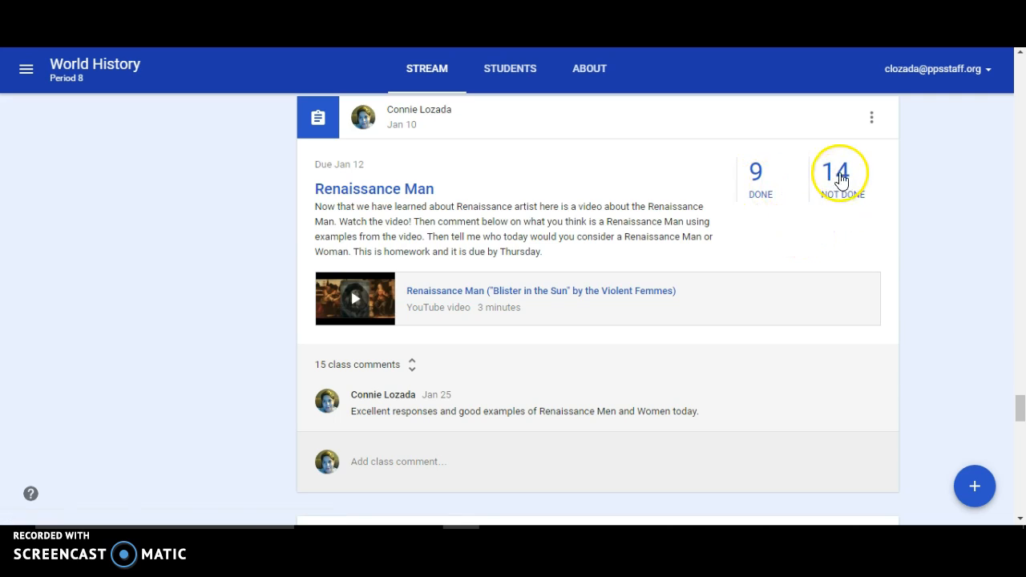
left_click(761, 194)
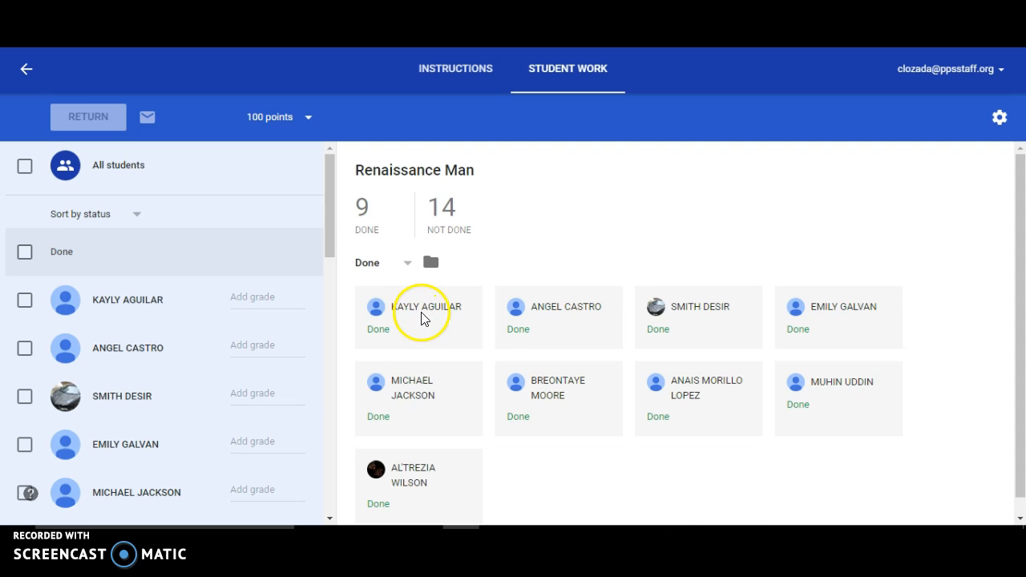
left_click(22, 74)
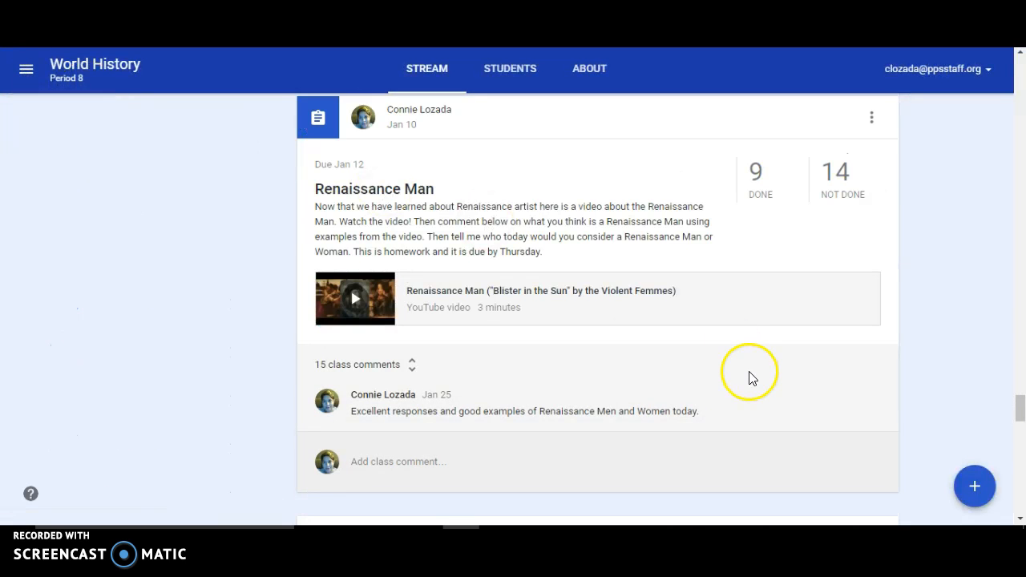
Step: Look through the older stream posts from November and December 2016
scroll(749, 378, "down", 3)
scroll(749, 373, "down", 2)
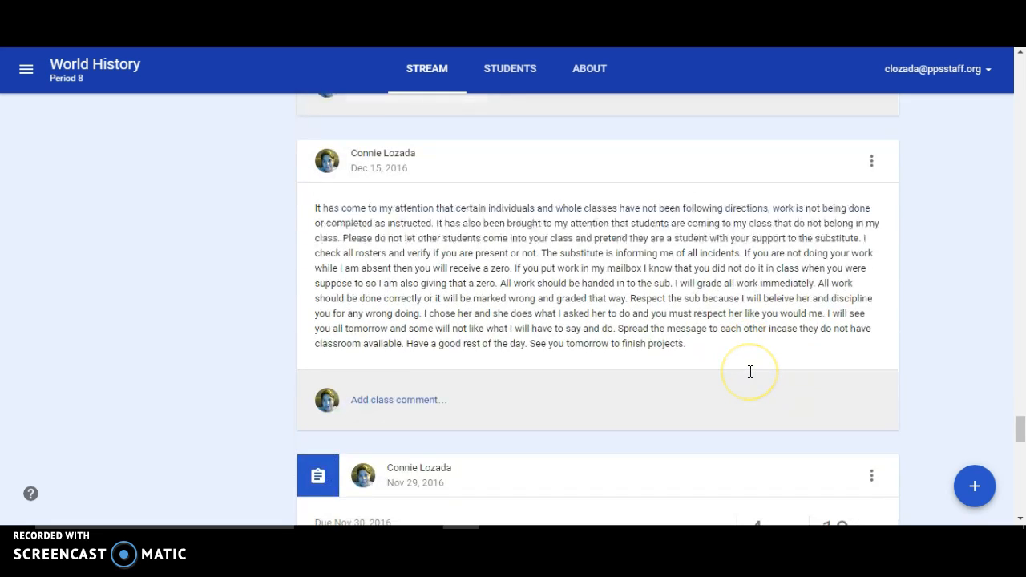